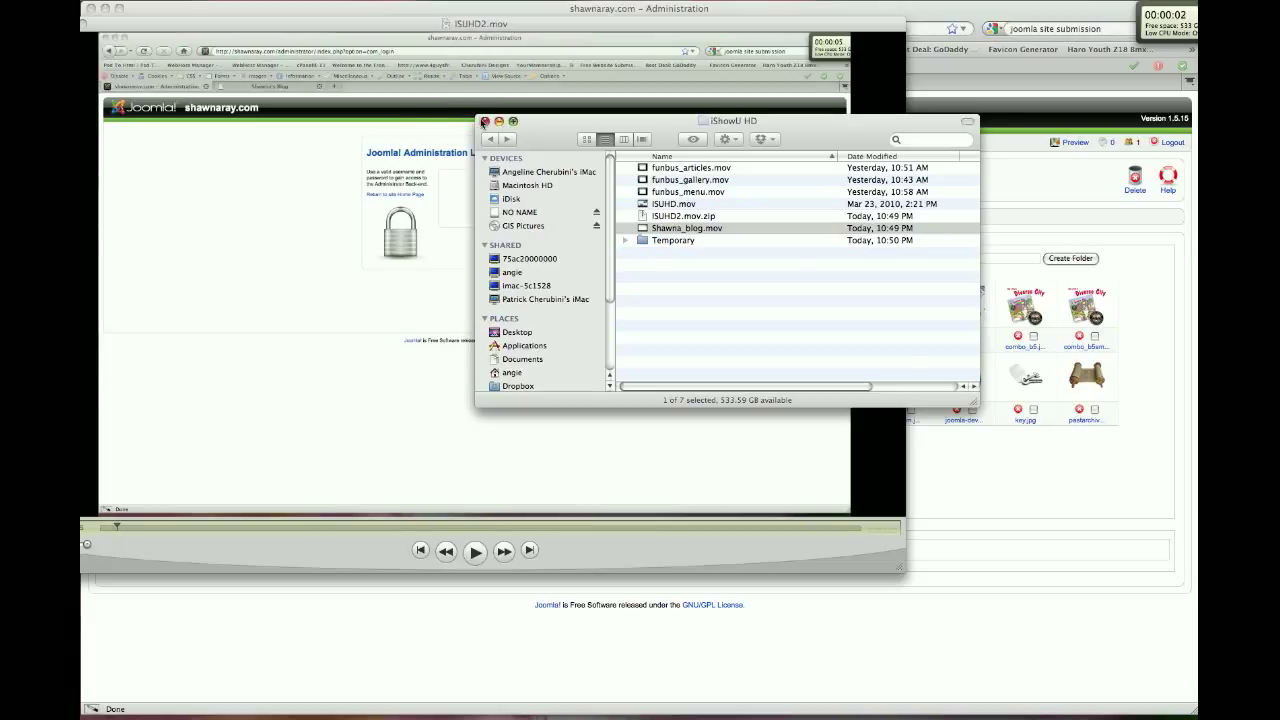
- Close the Finder and QuickTime windows and go to the administration Control Panel
click(484, 121)
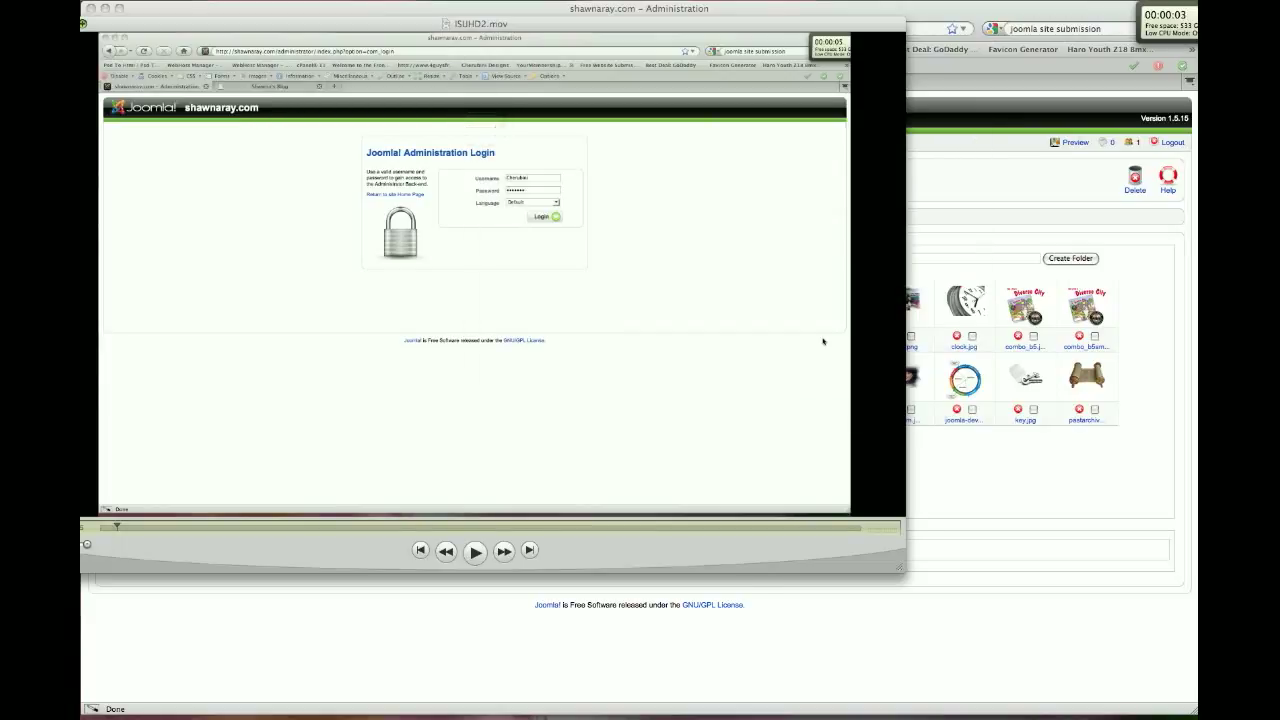
key(super+w)
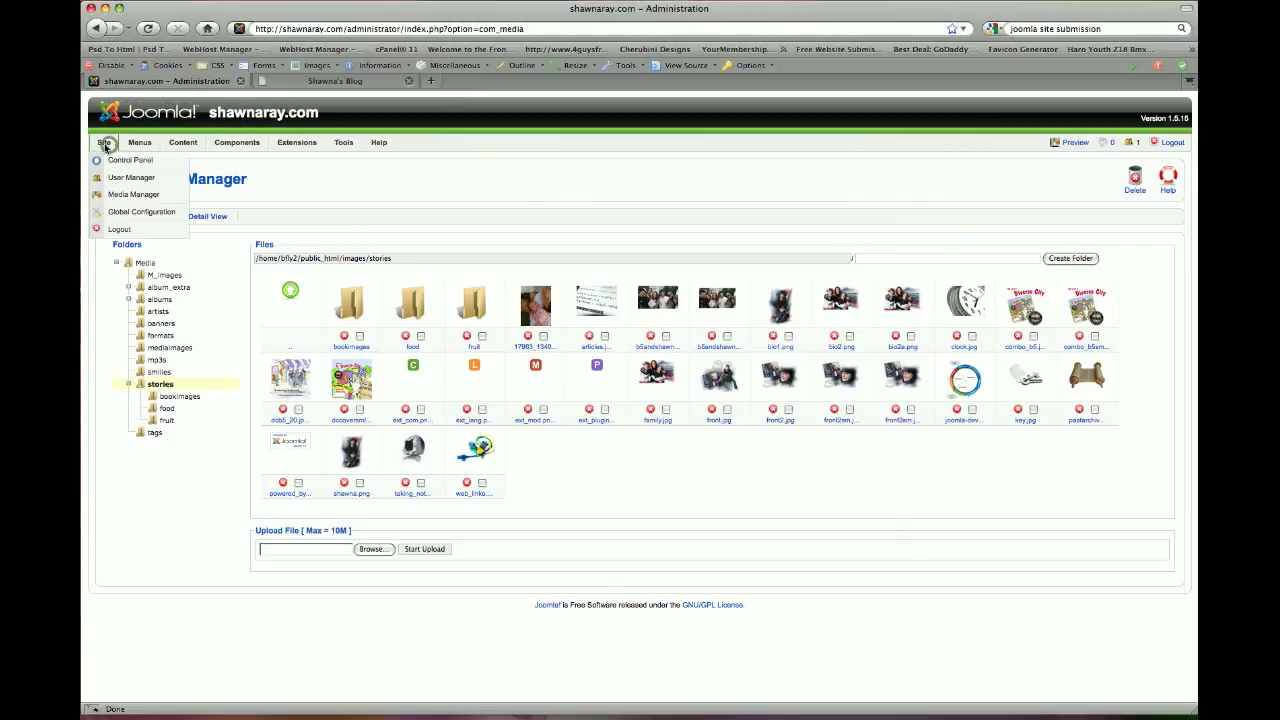
click(113, 157)
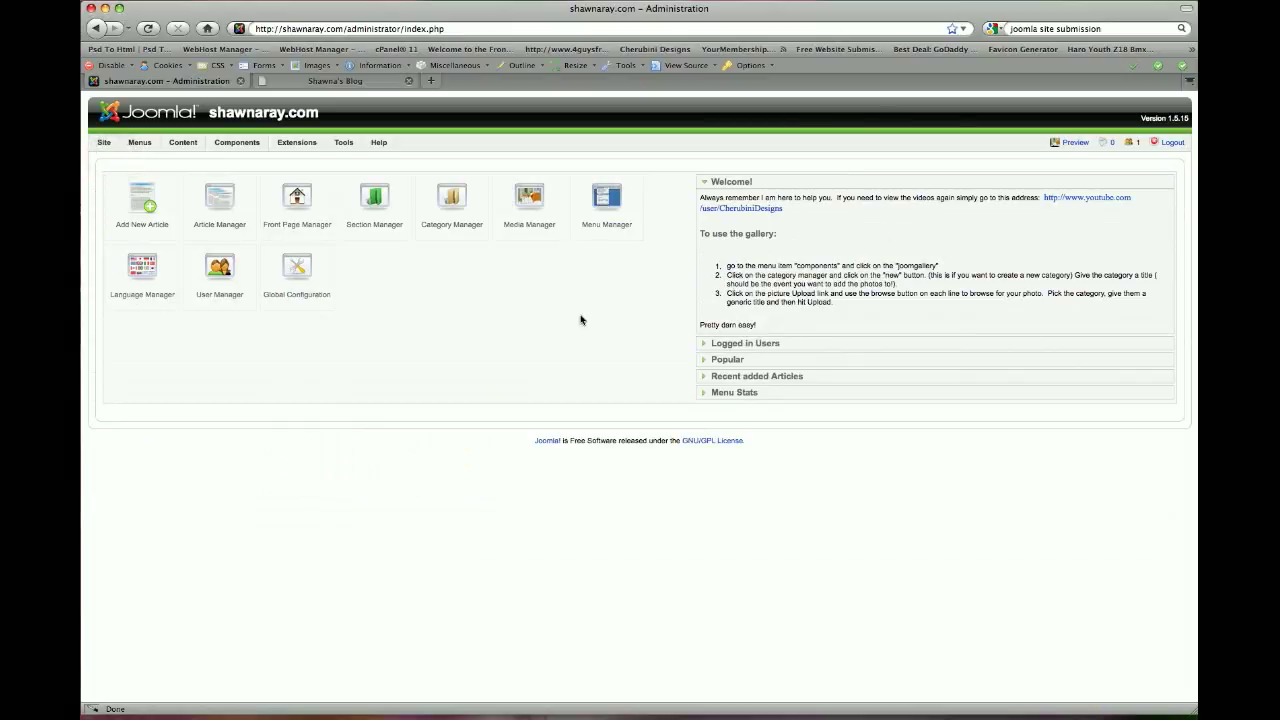
- Open the JoomGallery Admin-Menu from the Components menu
mouse_move(209, 152)
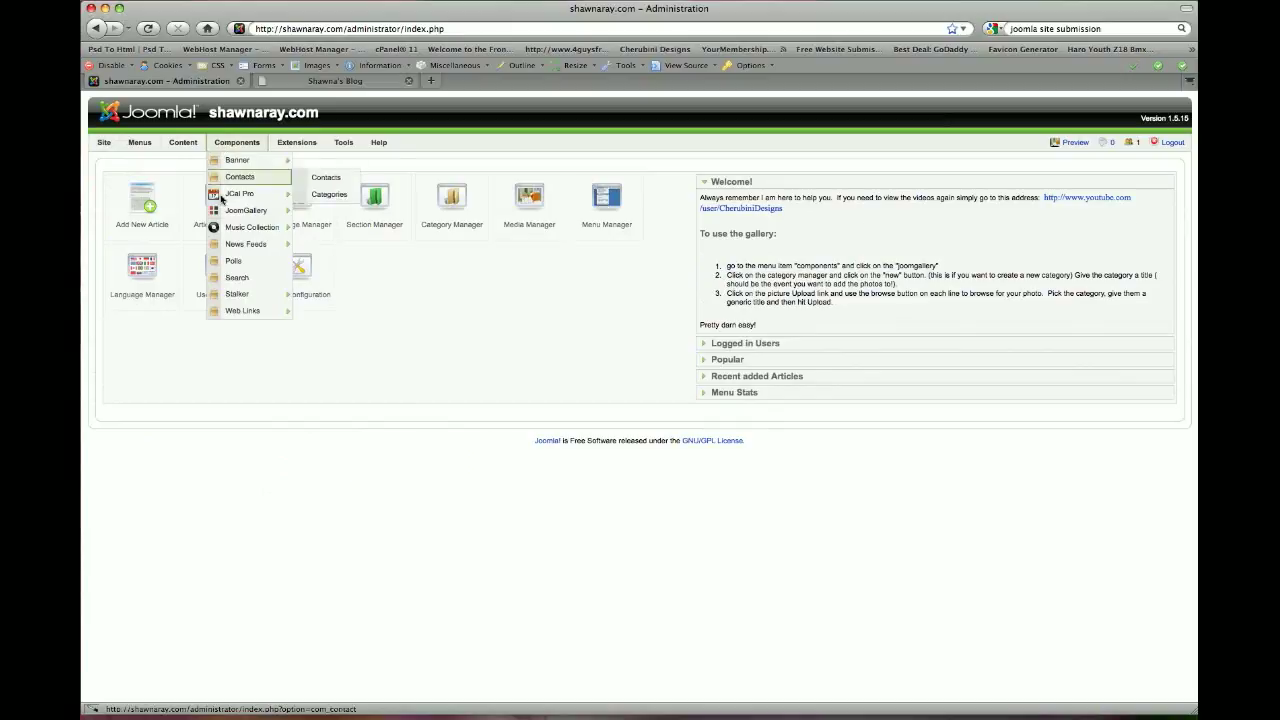
mouse_move(231, 213)
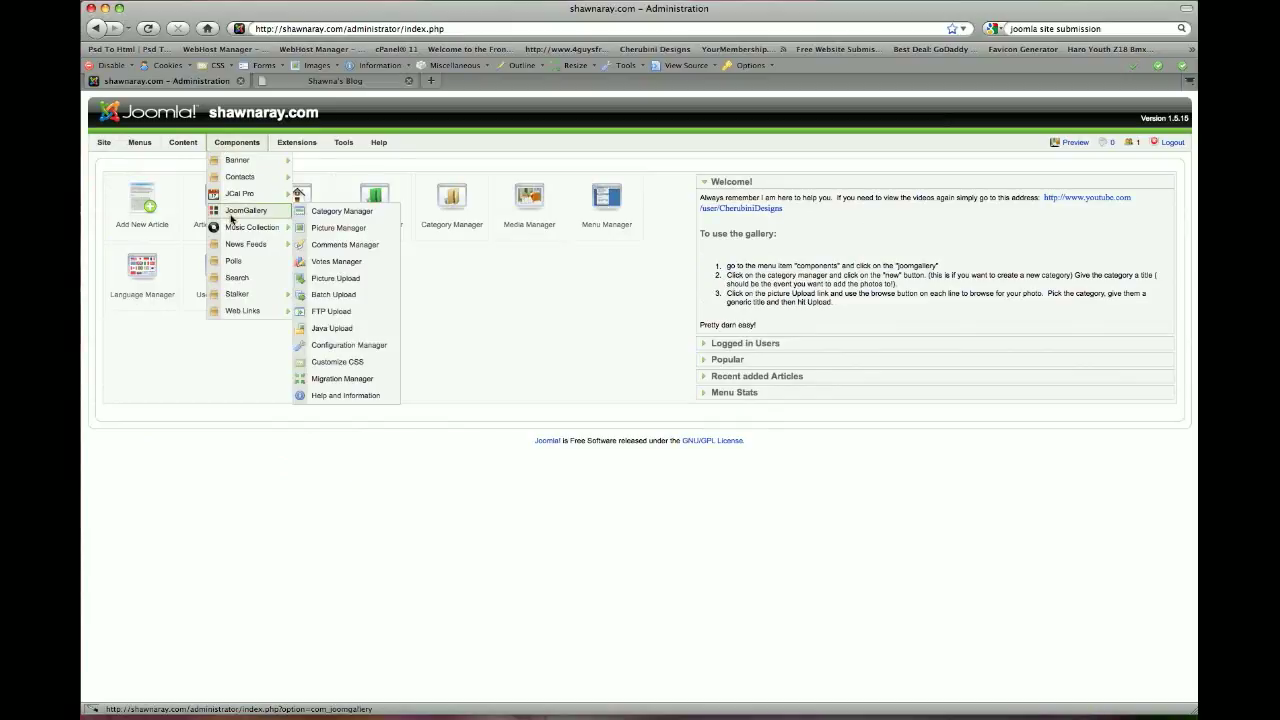
click(363, 213)
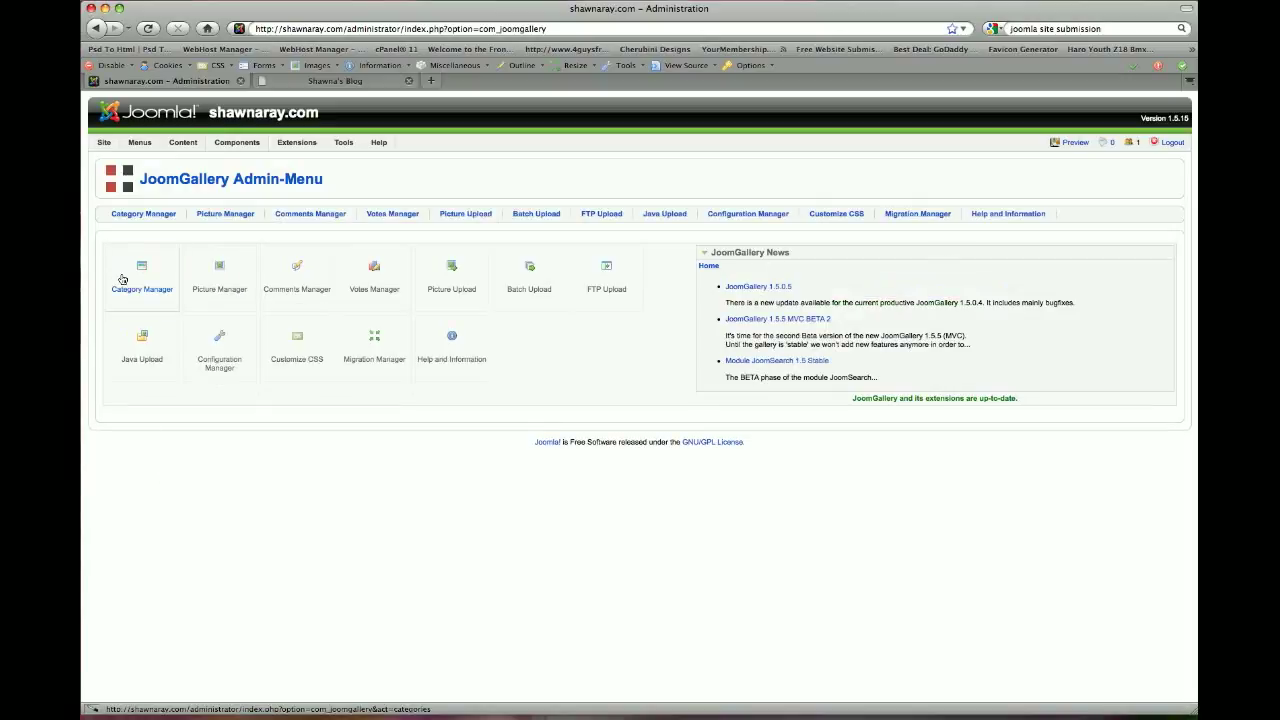
- Go from Category Manager to Picture Manager and scroll through the gallery pictures
click(122, 279)
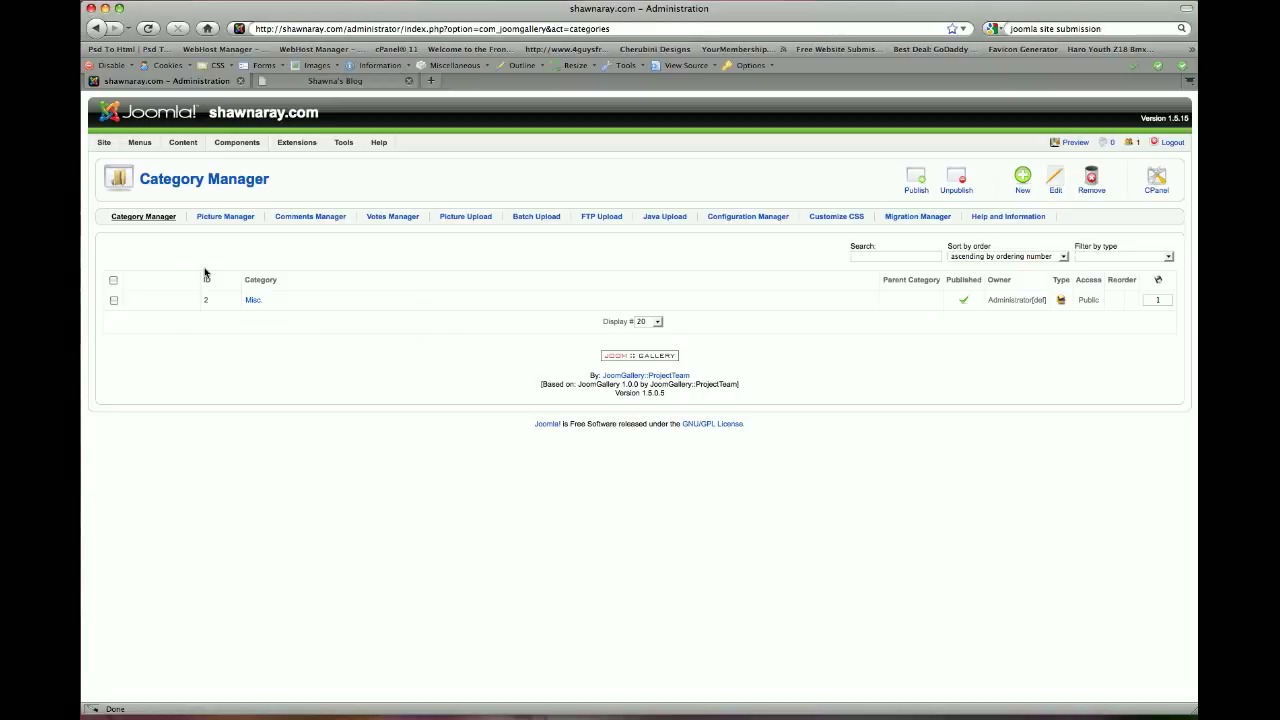
click(225, 216)
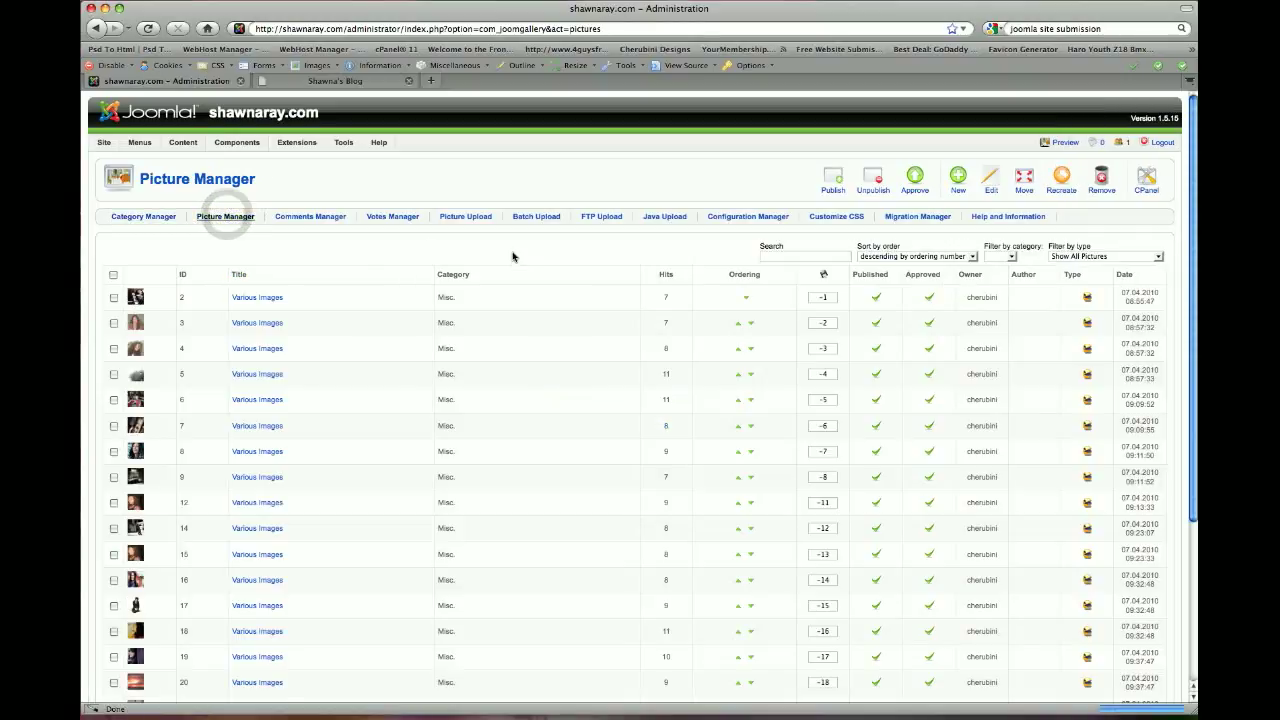
scroll(577, 380, down, 5)
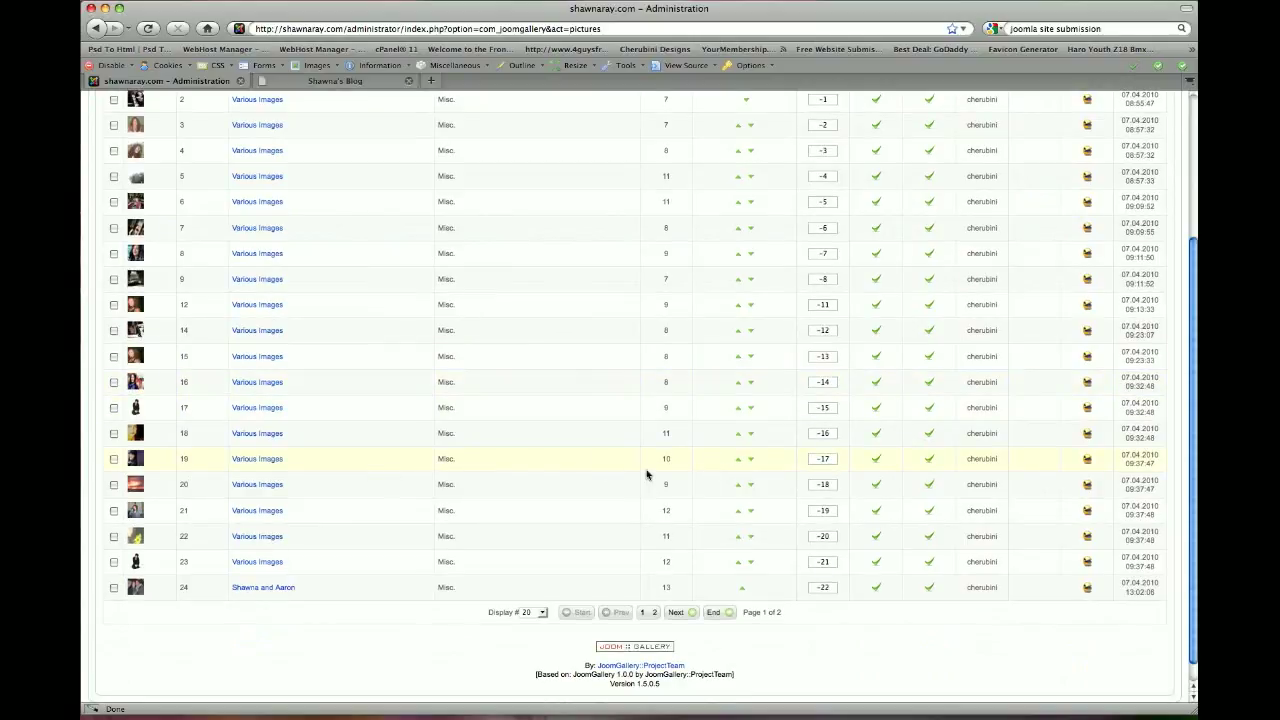
scroll(510, 470, up, 1)
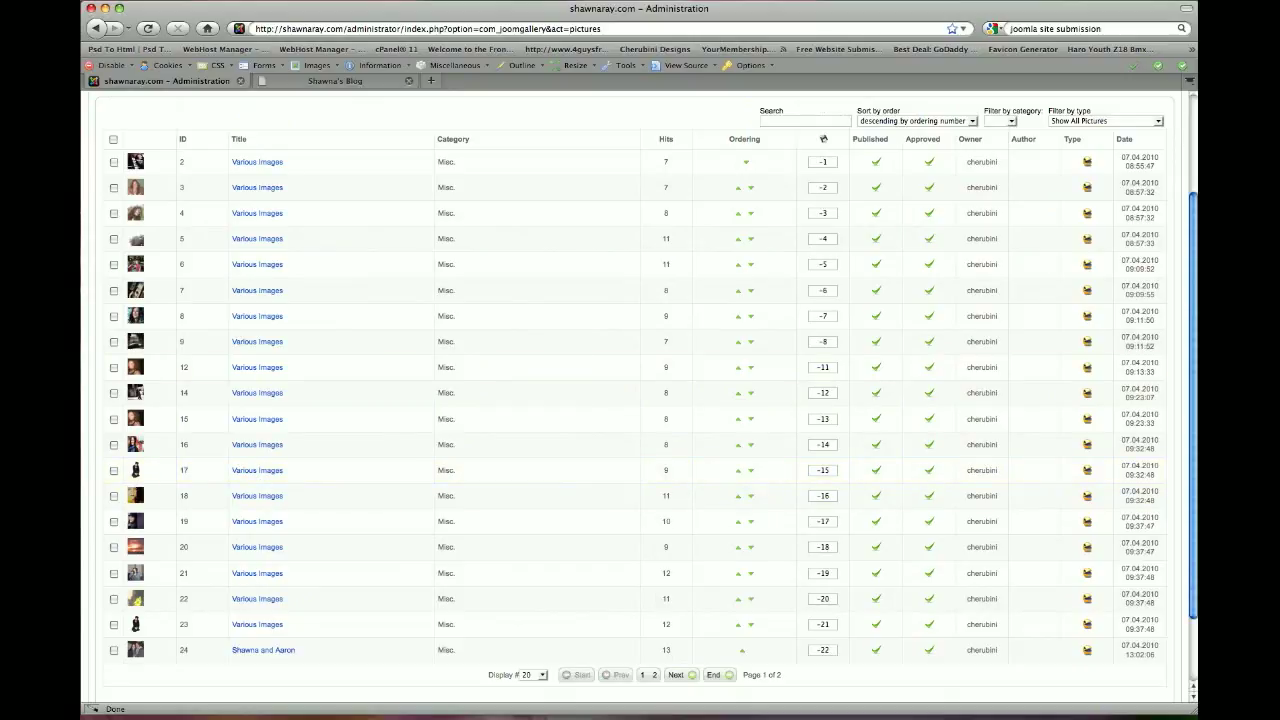
scroll(810, 500, up, 1)
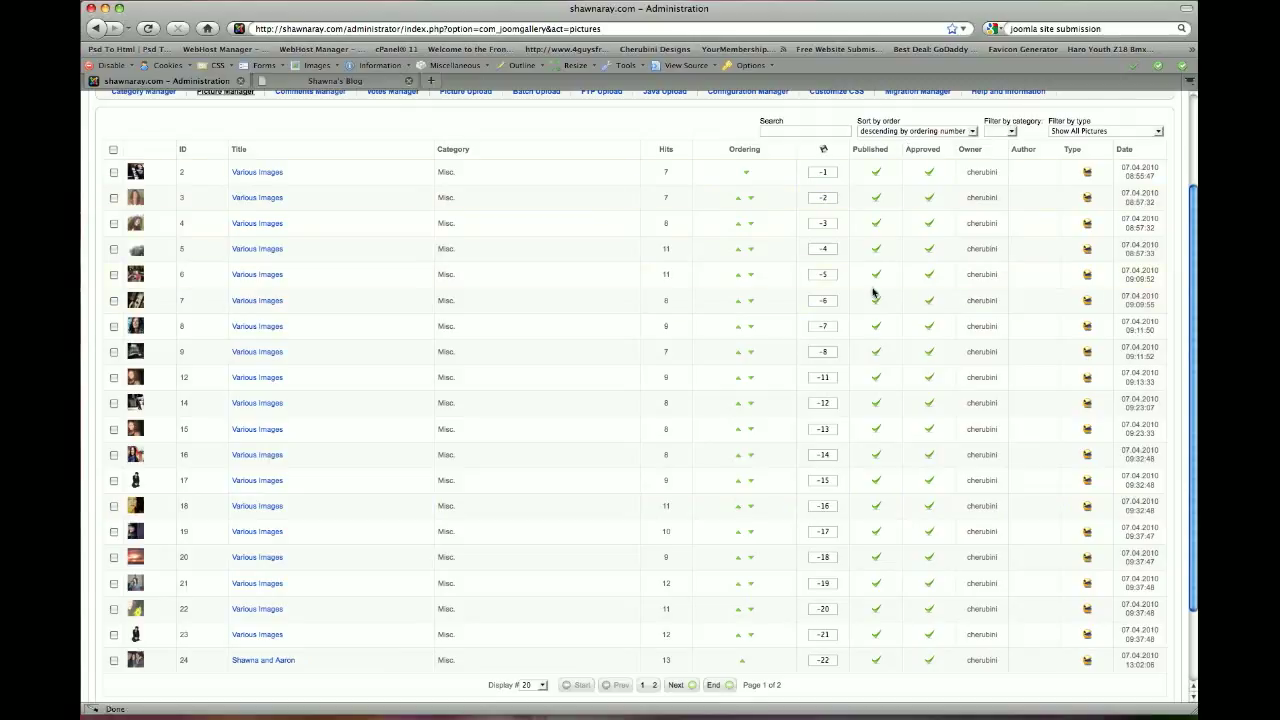
scroll(900, 350, up, 5)
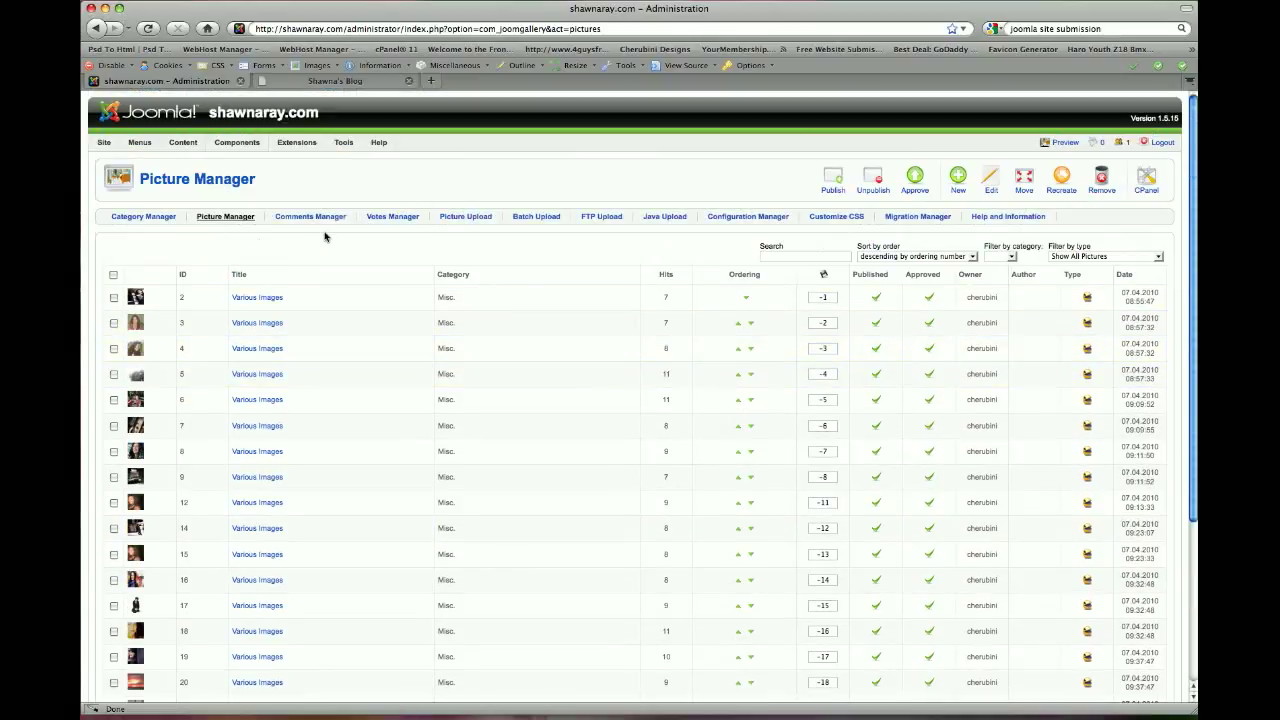
- Open Picture Upload and choose a jpg photo for the first Select Image slot
click(465, 218)
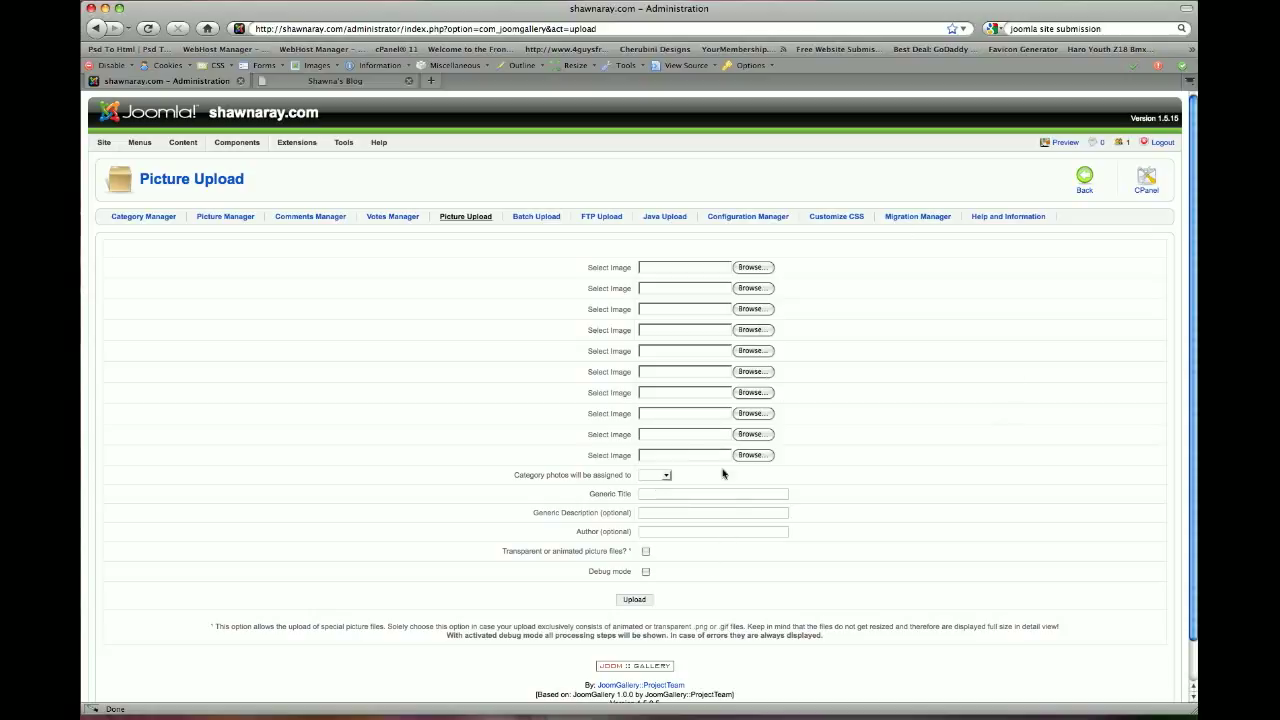
click(667, 477)
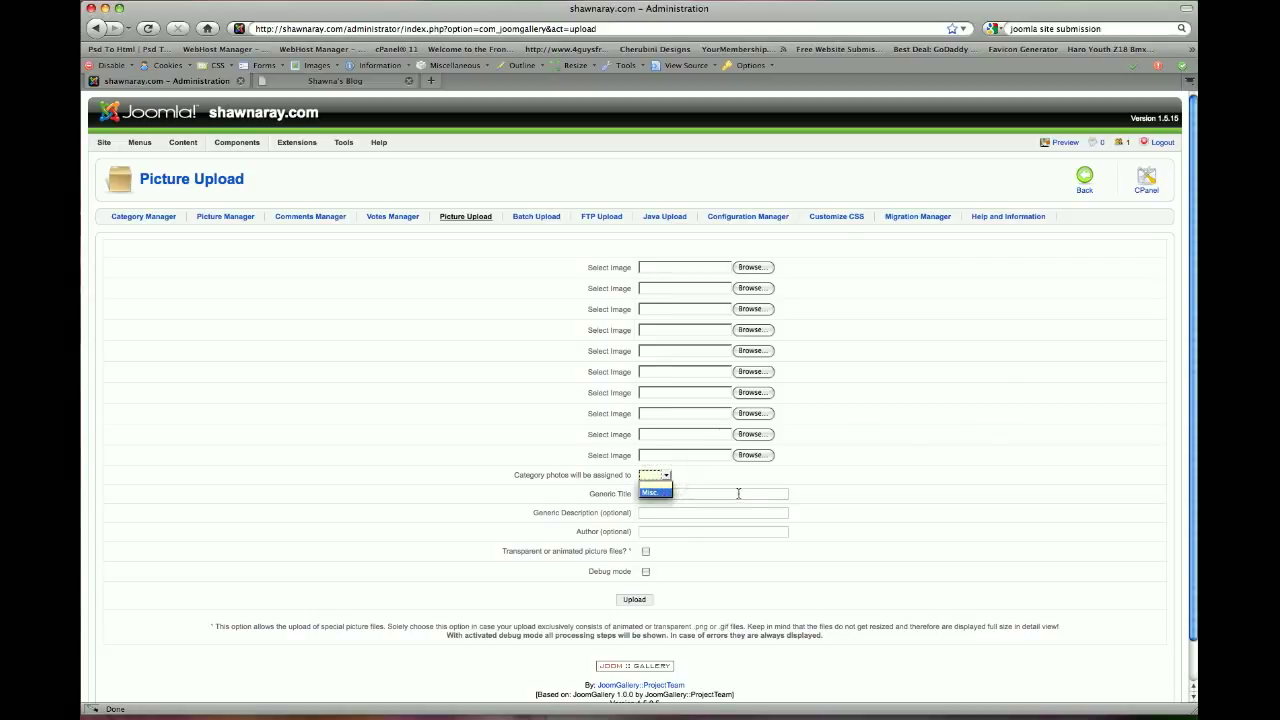
click(886, 380)
click(763, 266)
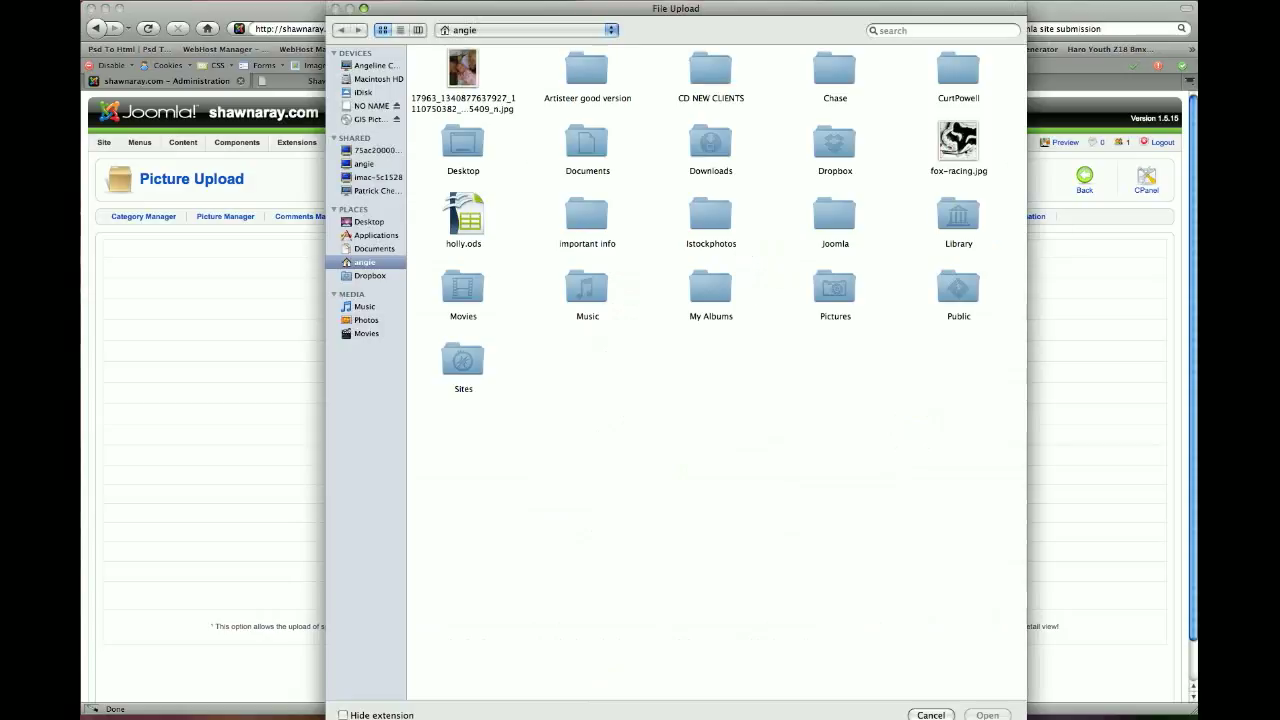
double_click(460, 70)
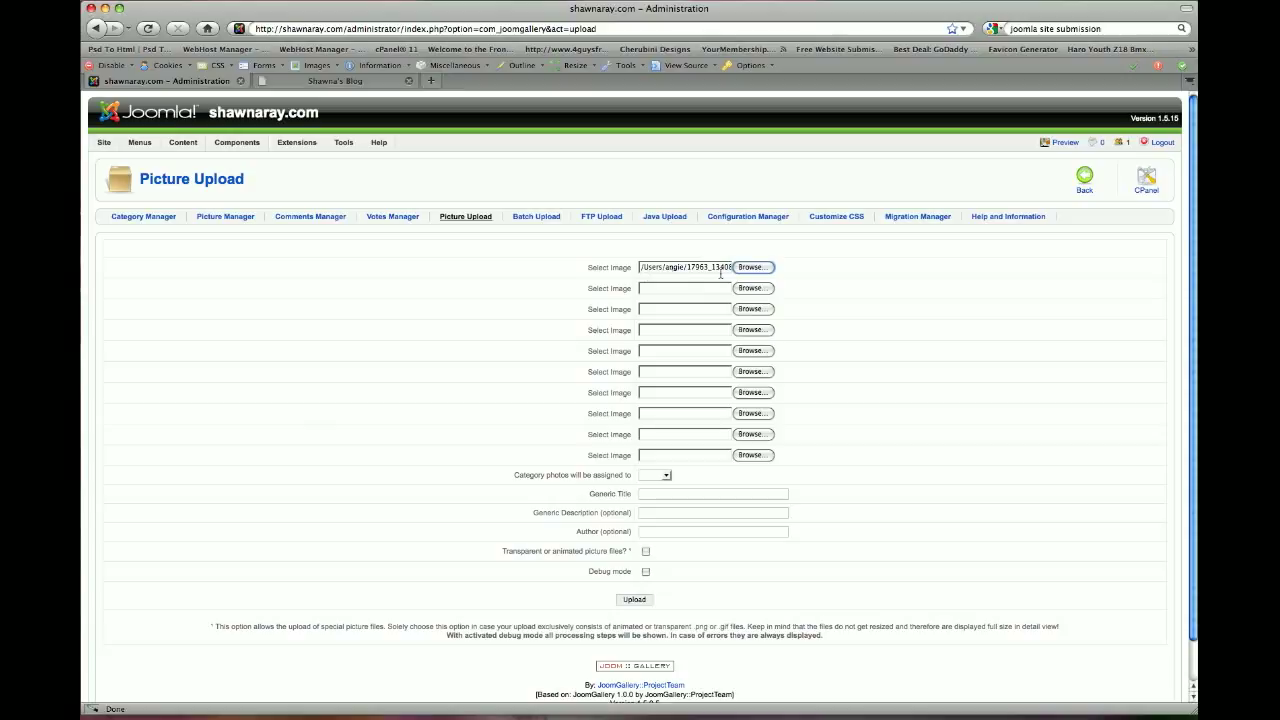
click(667, 476)
click(668, 475)
click(692, 497)
- Leave JoomGallery and open JCal Pro's Category Manager with its single General category
click(1085, 188)
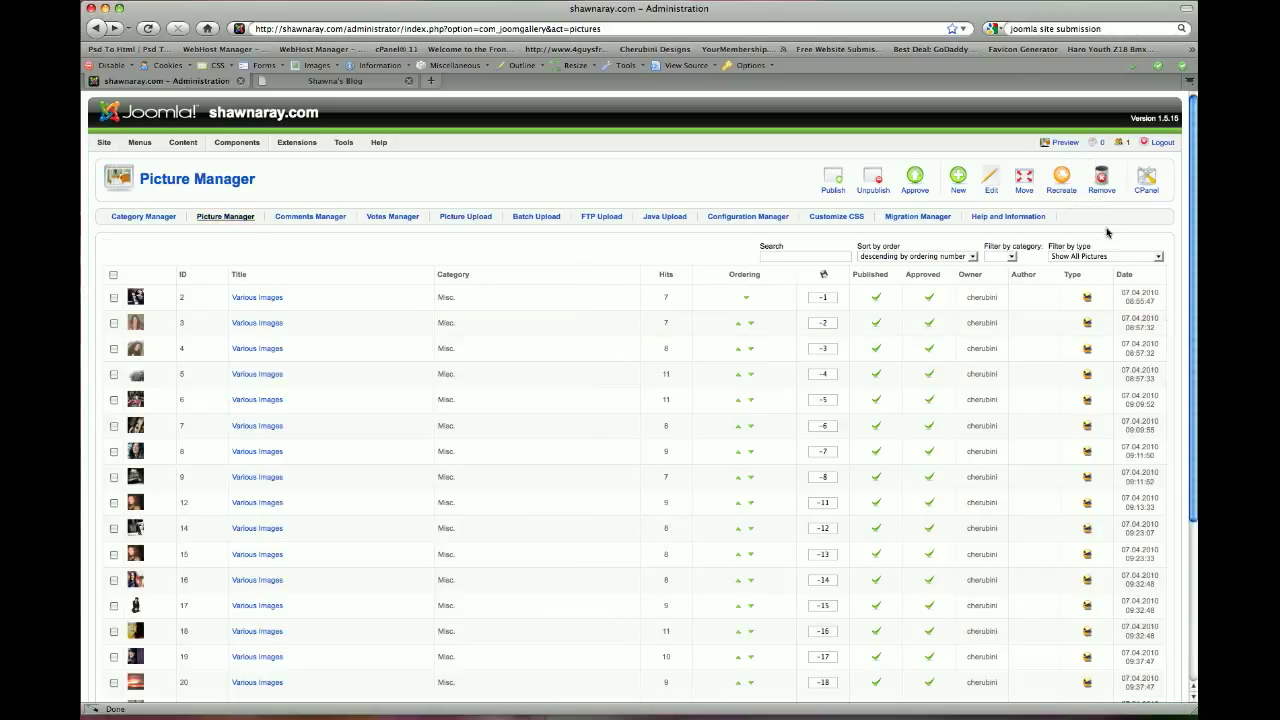
click(1147, 184)
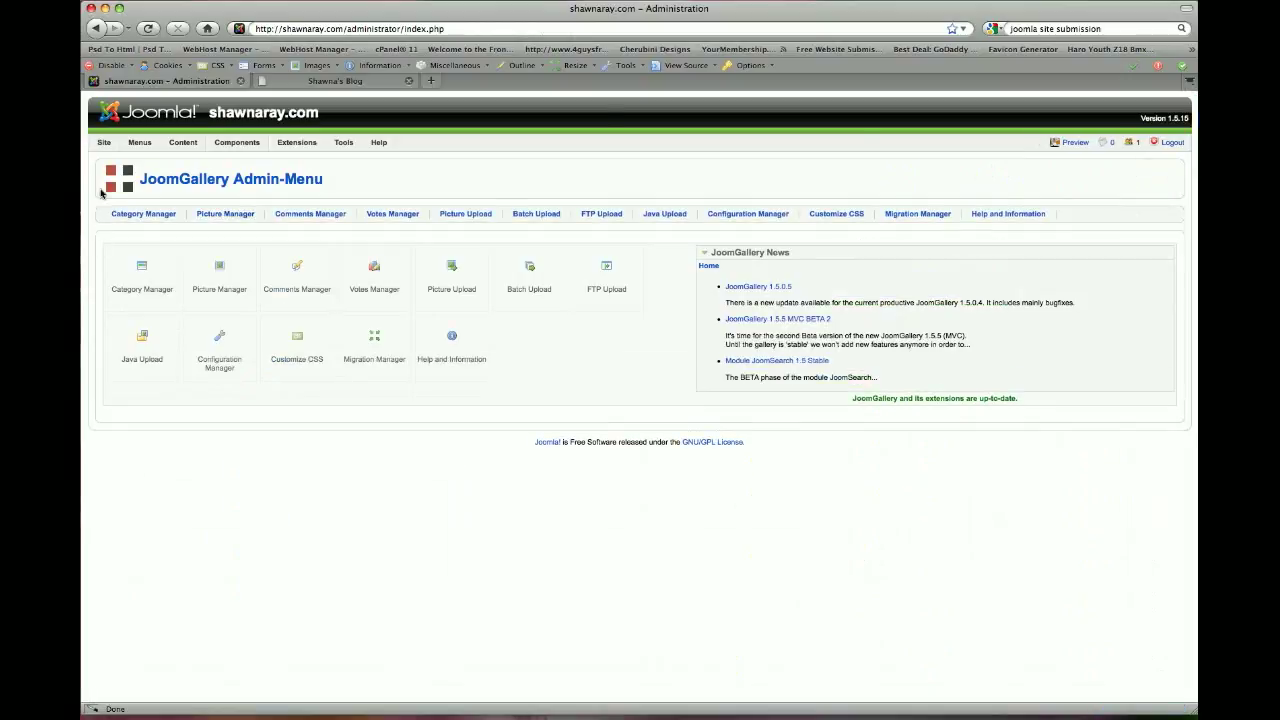
mouse_move(191, 151)
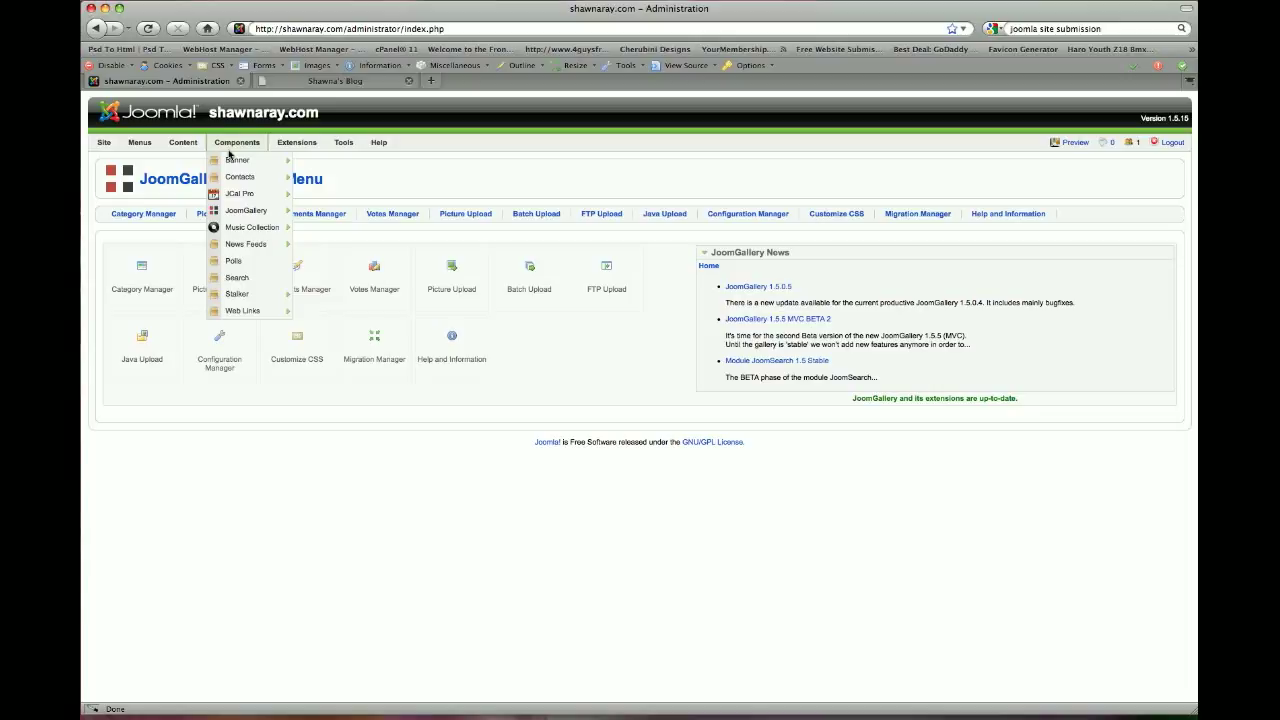
mouse_move(235, 197)
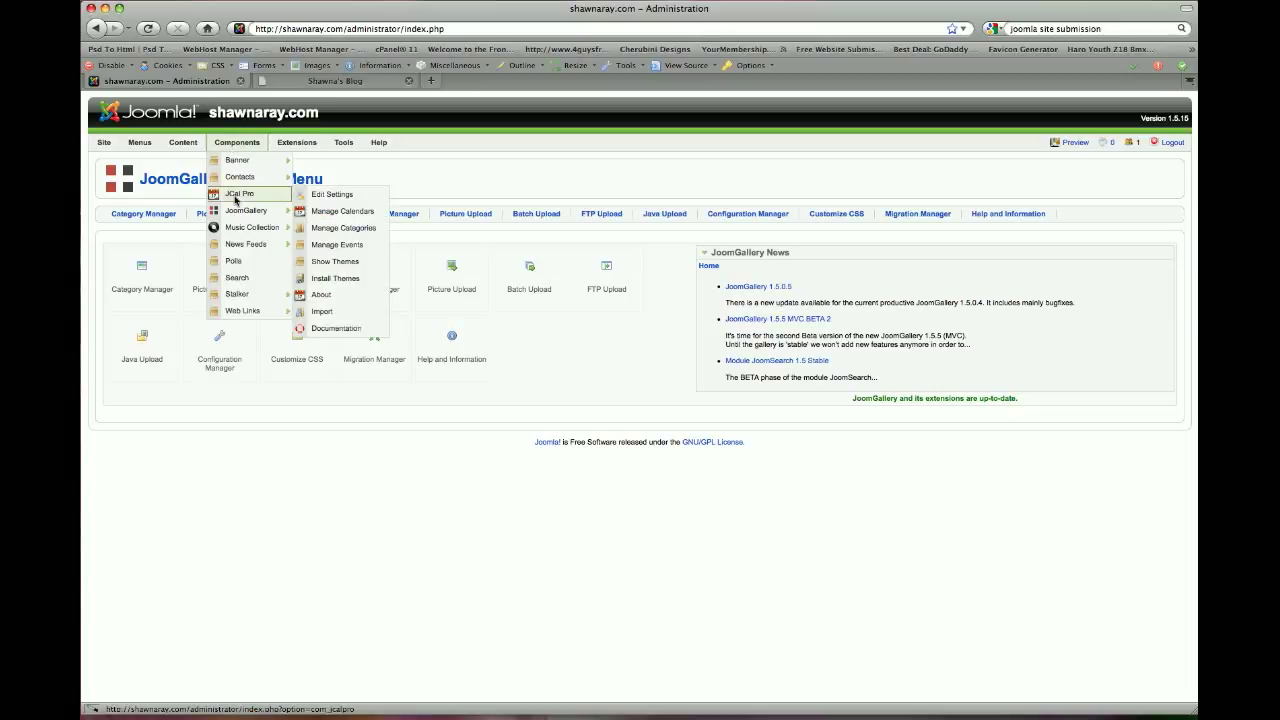
click(235, 197)
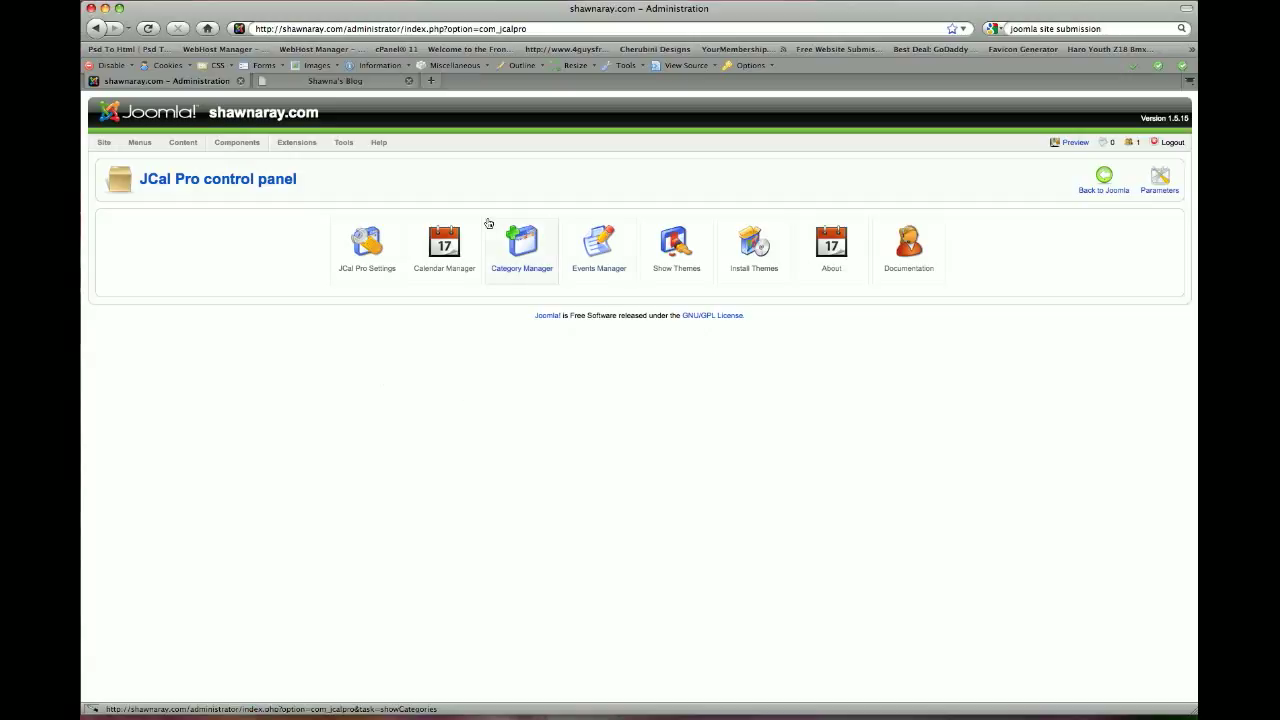
click(503, 253)
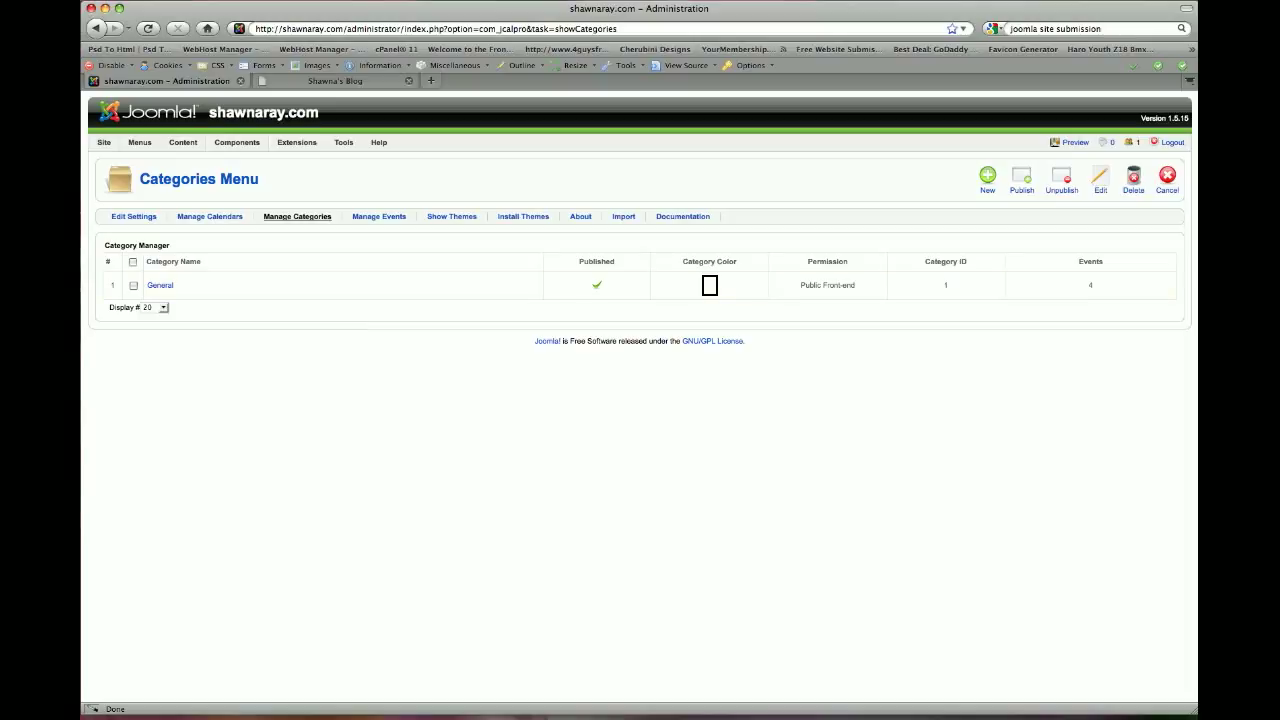
- Start a new JCal Pro category, cancel it unsaved, and open Manage Events
click(988, 187)
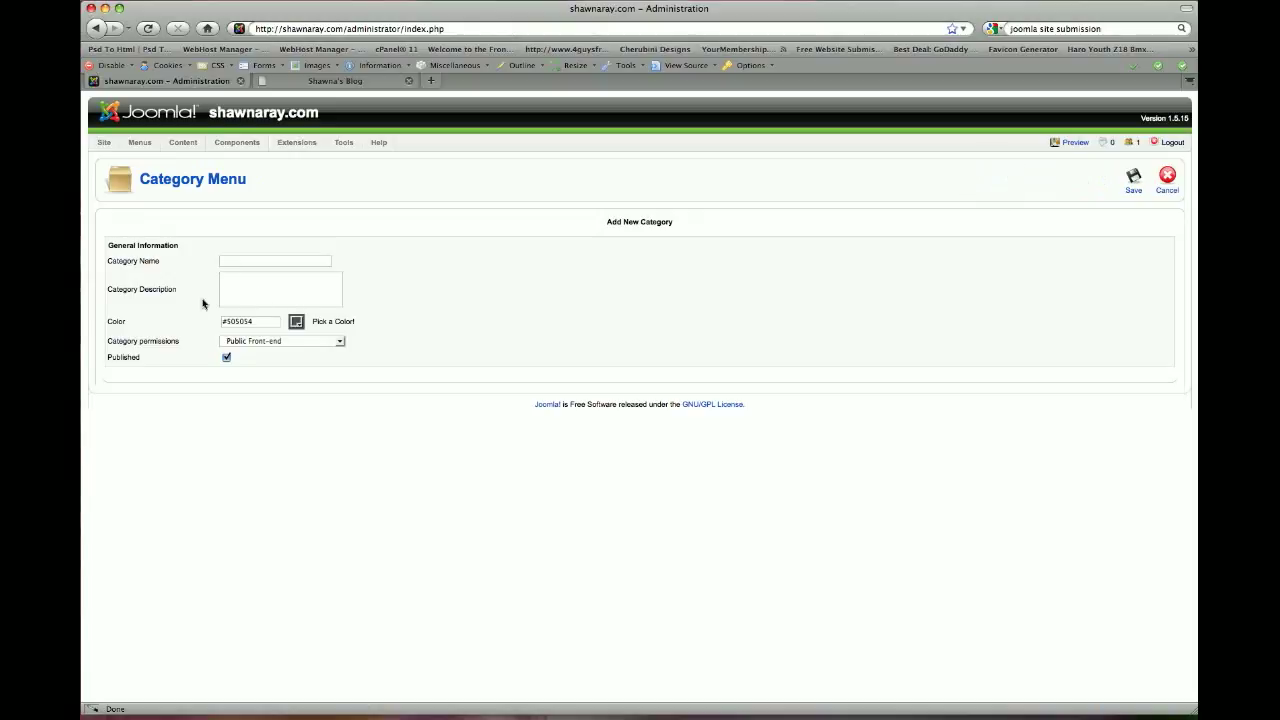
click(296, 321)
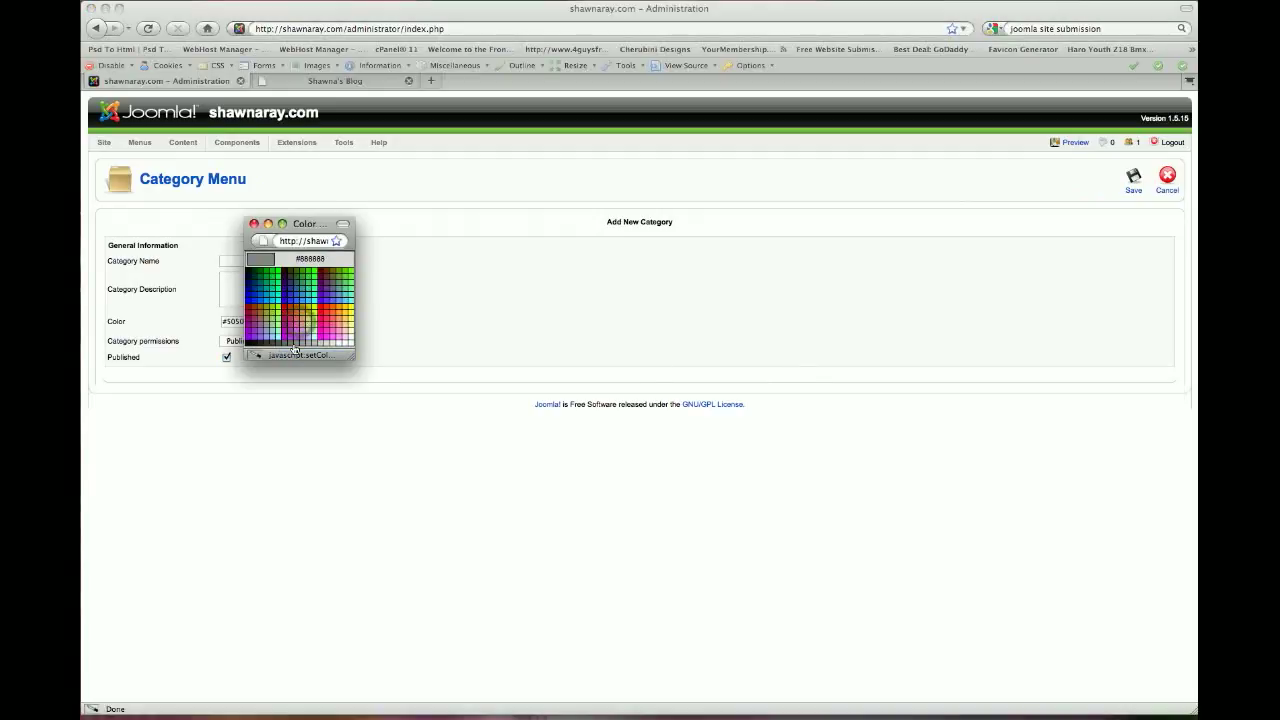
click(252, 223)
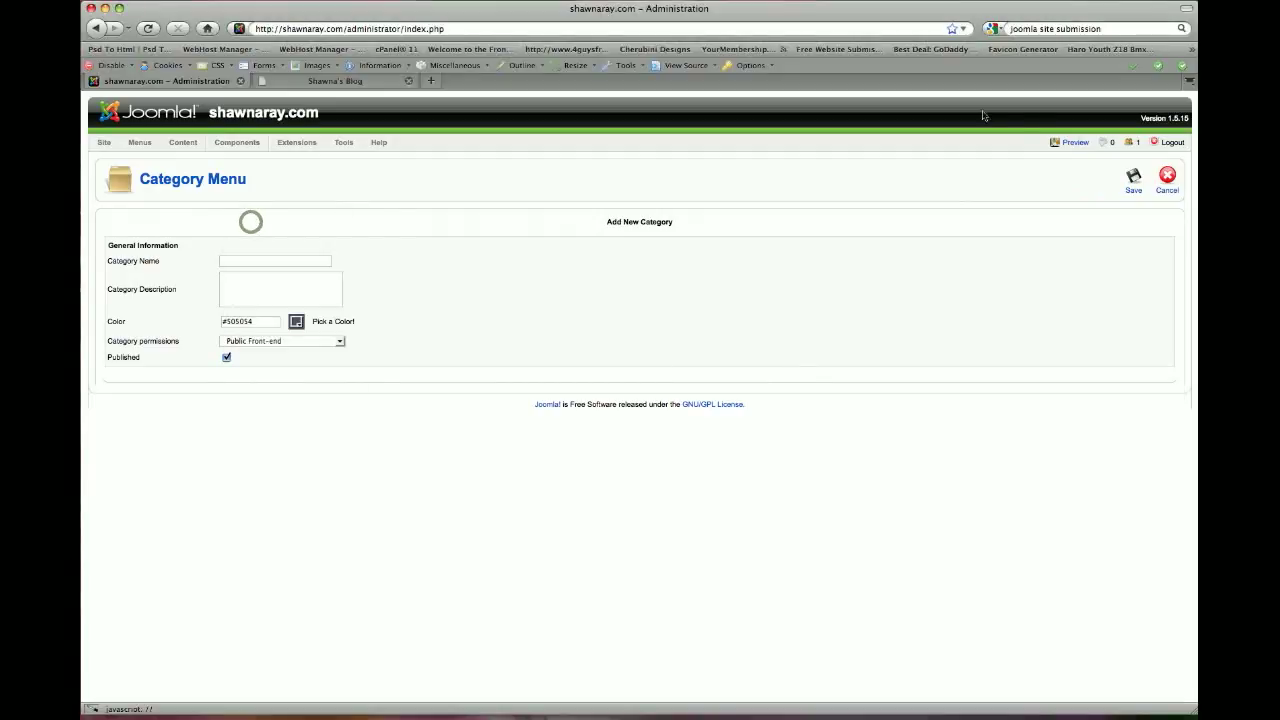
click(1160, 190)
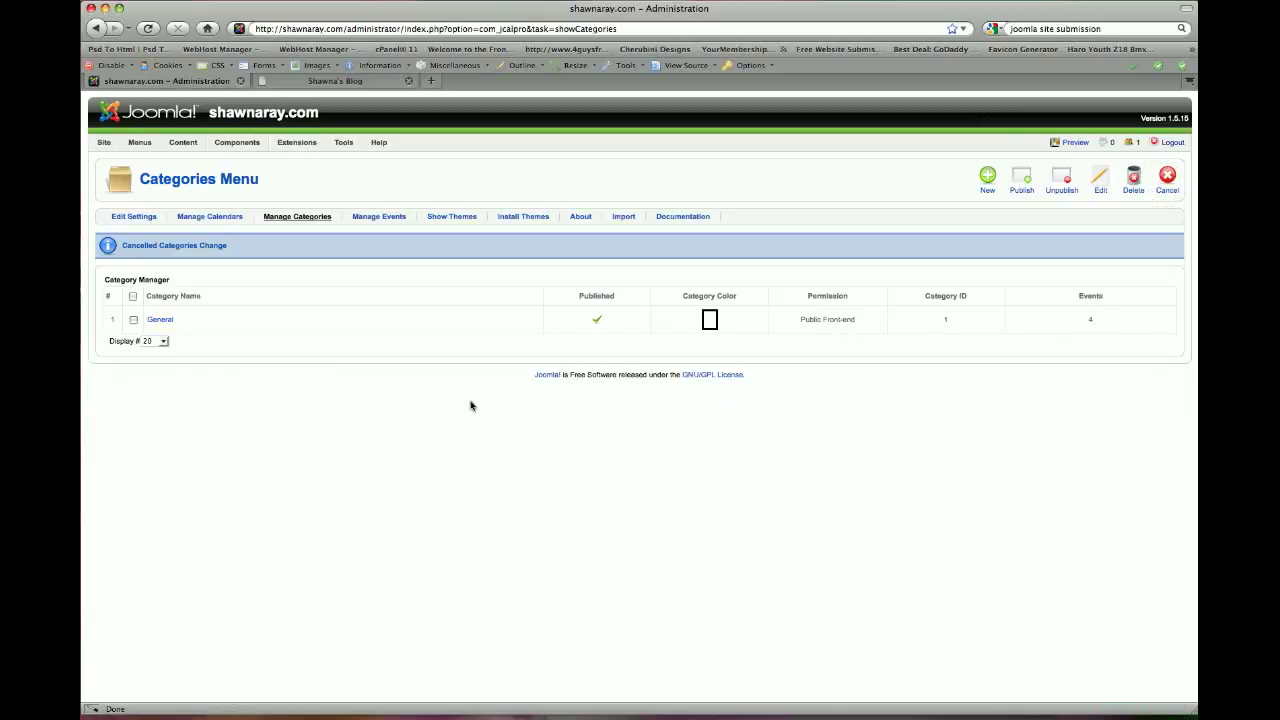
click(380, 218)
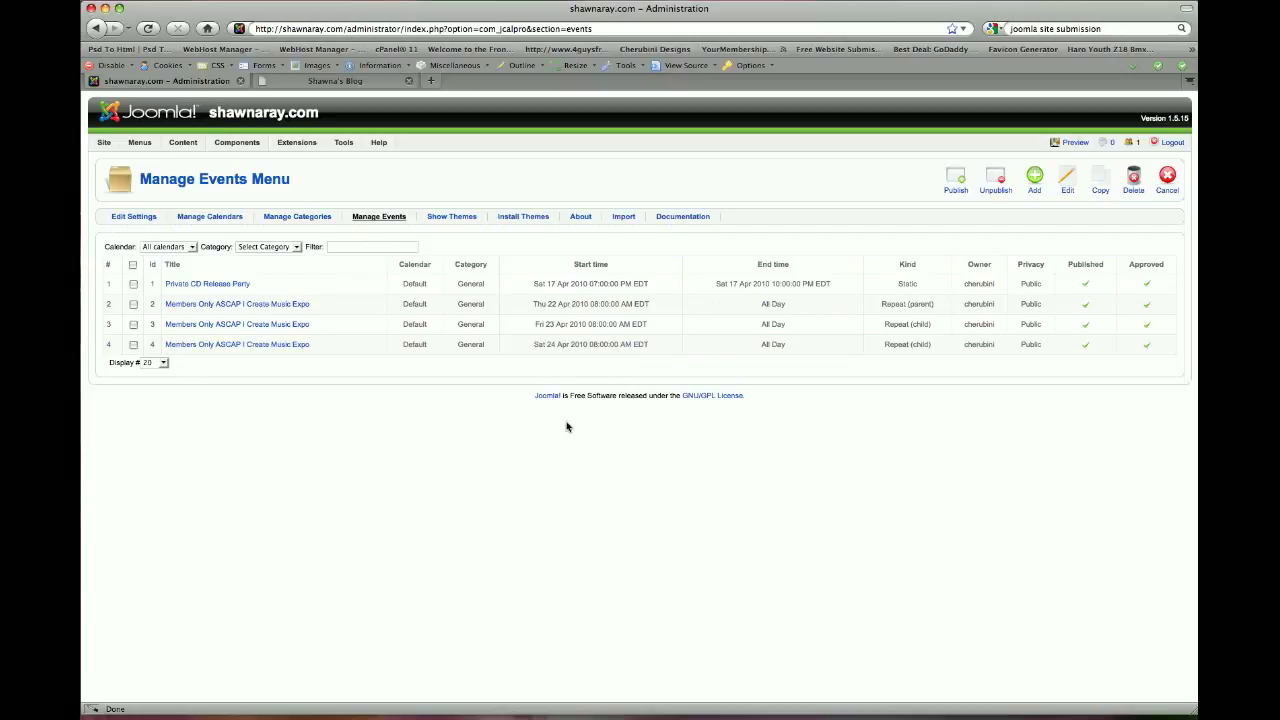
- Add a new event keeping the Default calendar and General category, then scroll to Repeat Method
click(1034, 178)
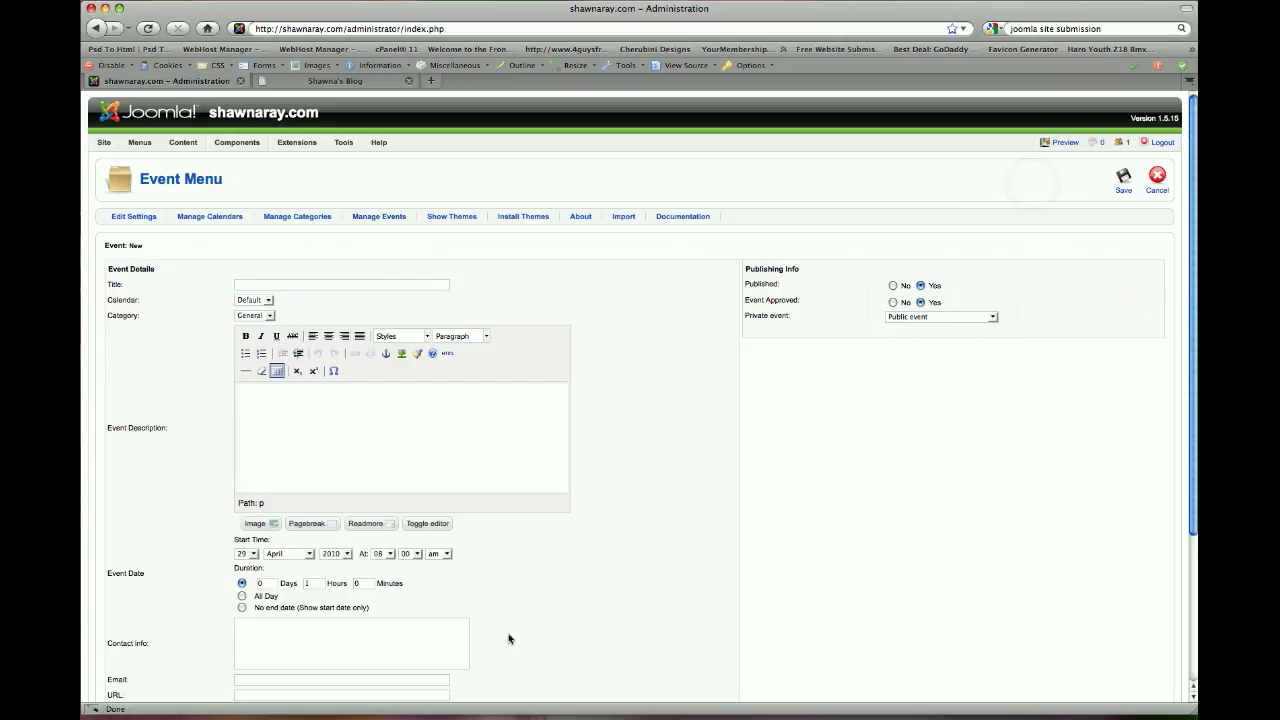
click(268, 301)
click(268, 301)
click(268, 316)
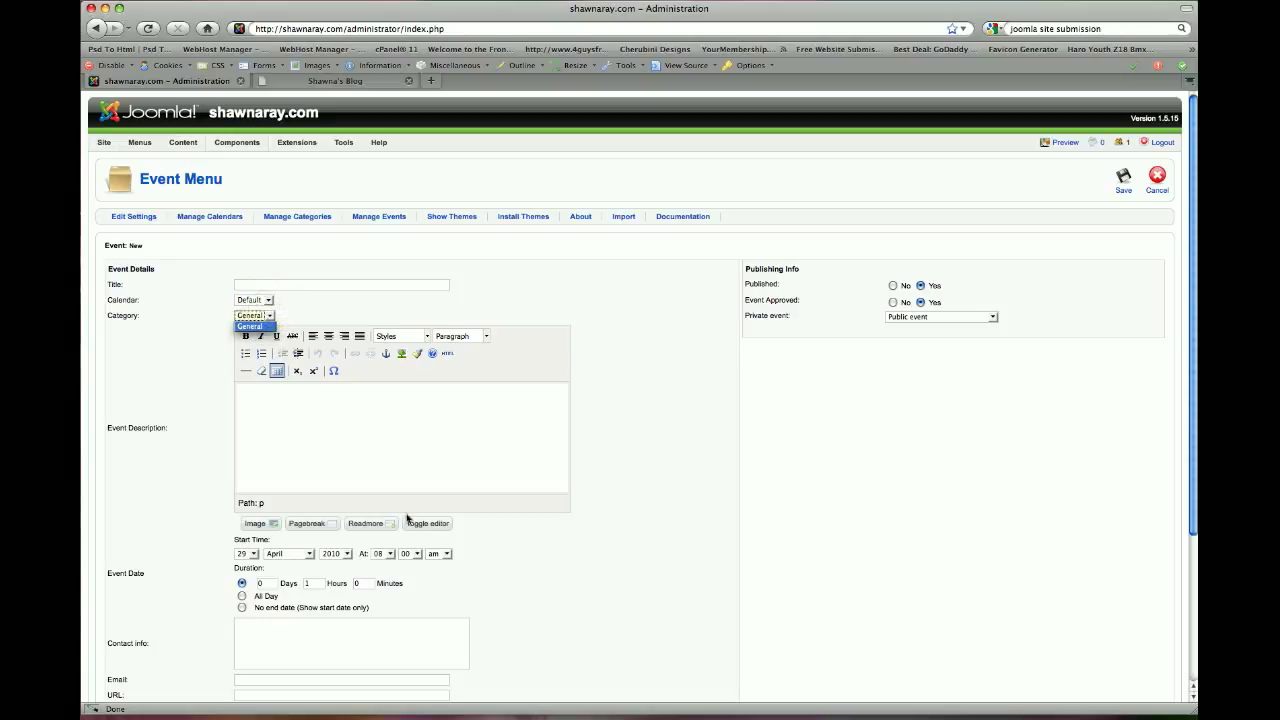
click(311, 446)
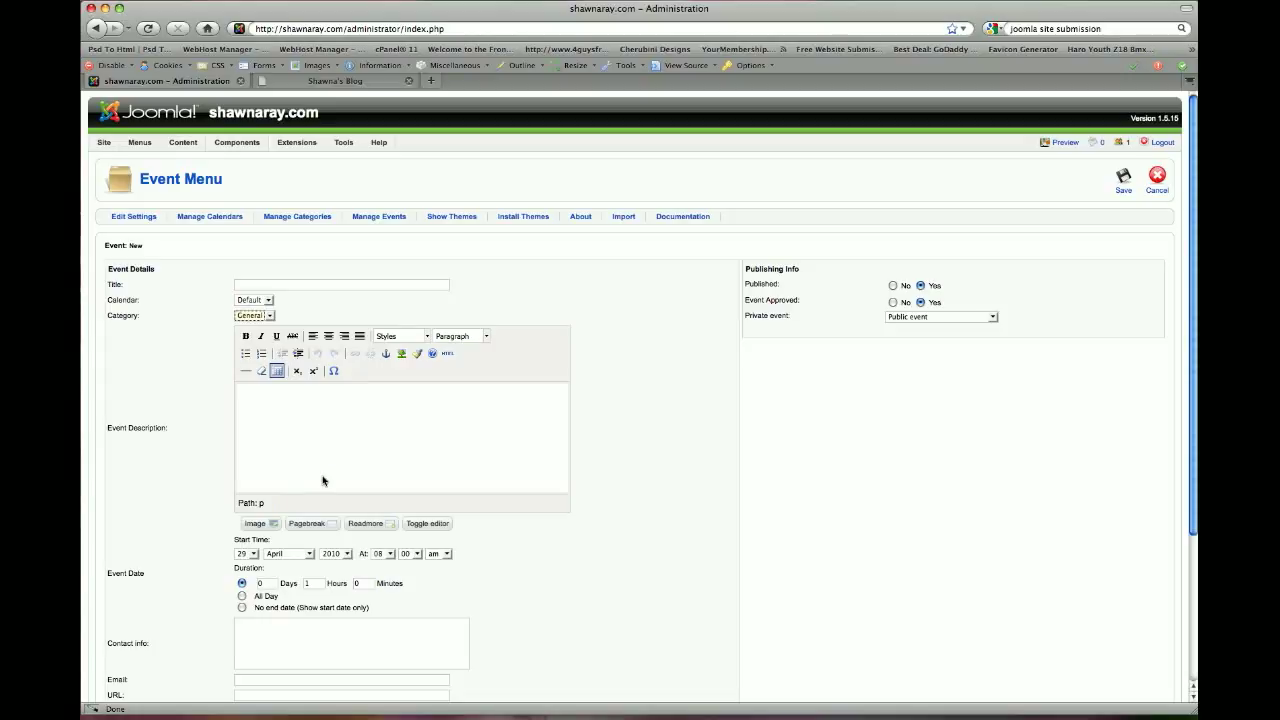
scroll(391, 617, down, 3)
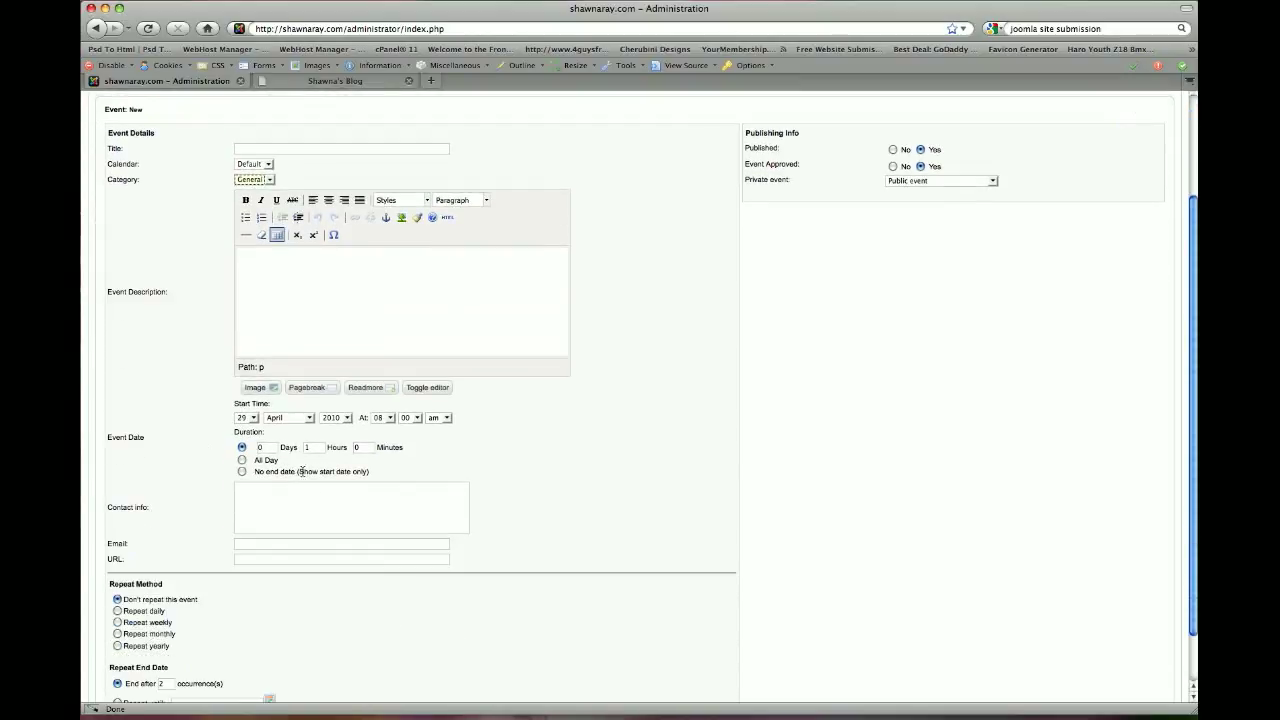
scroll(188, 510, down, 2)
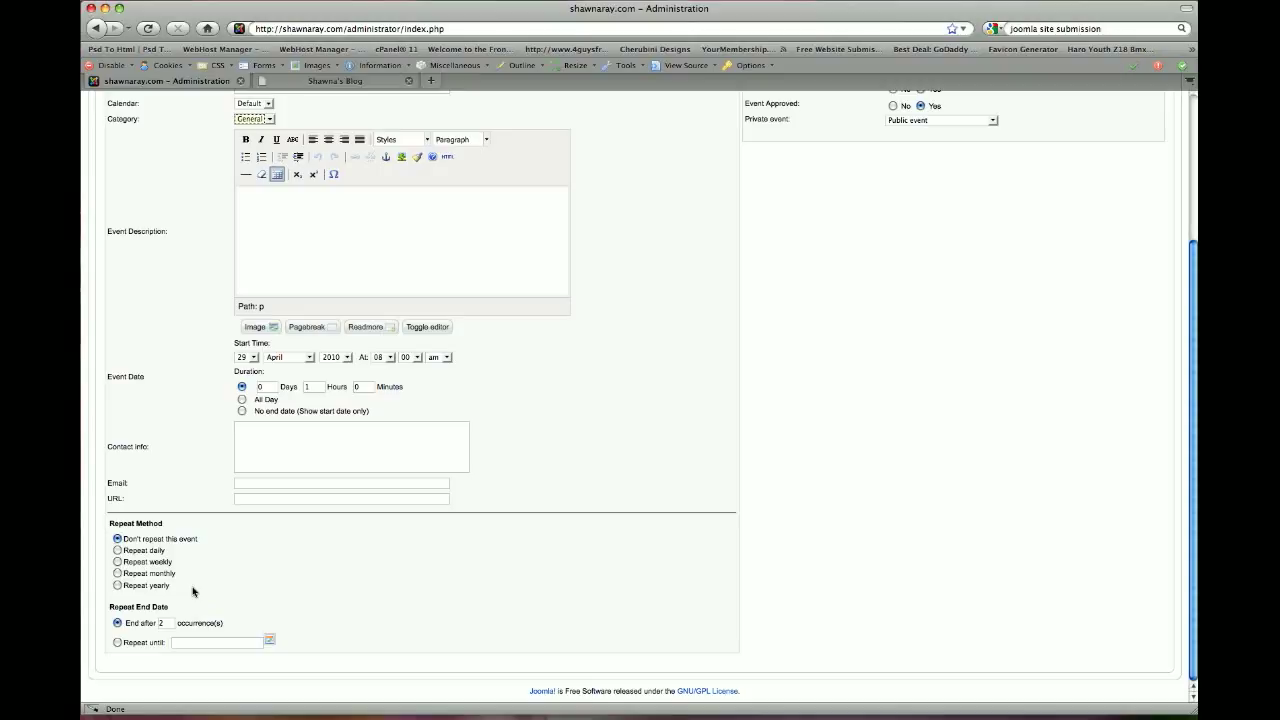
- Set the event to repeat monthly until 2010-07-28
click(117, 574)
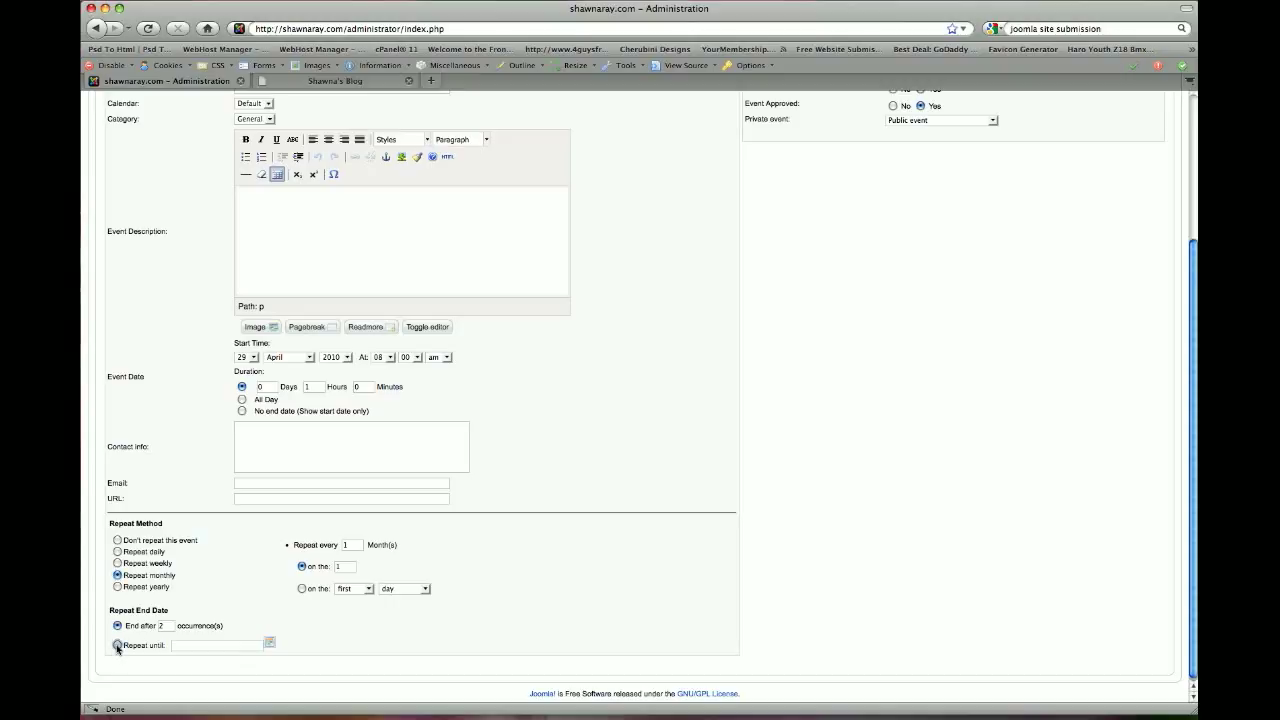
click(118, 645)
click(269, 643)
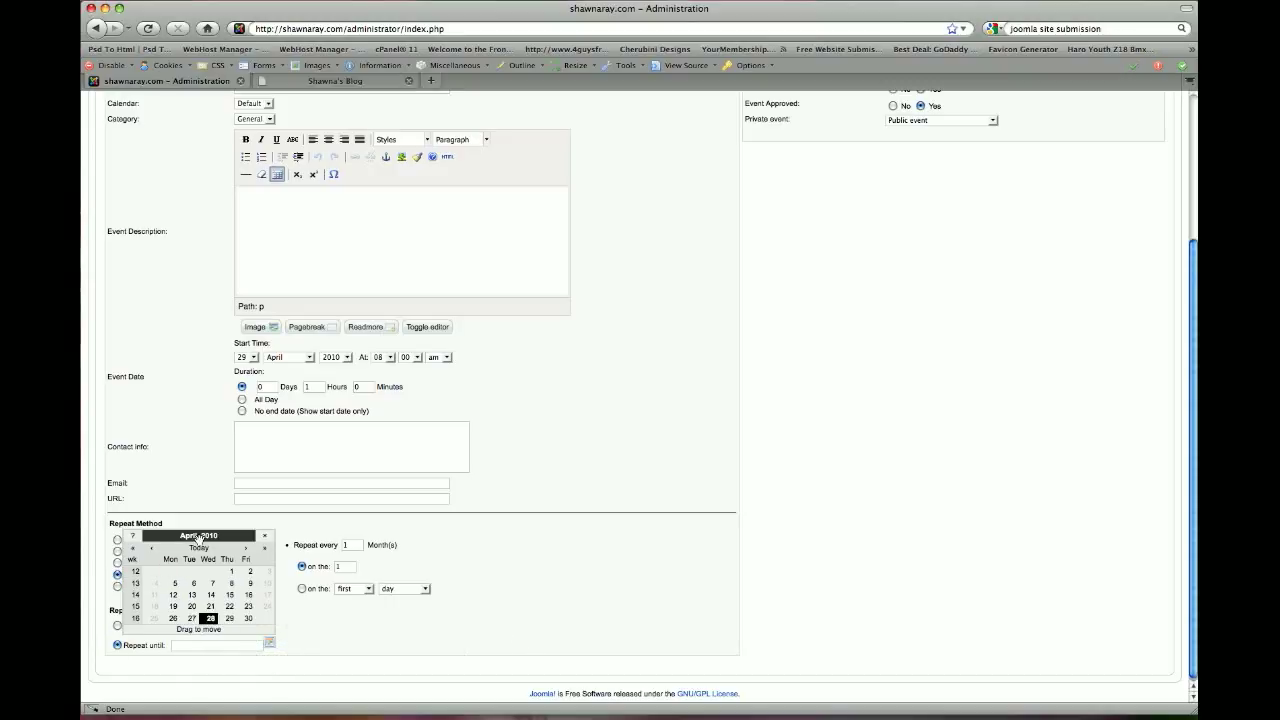
click(243, 549)
click(243, 549)
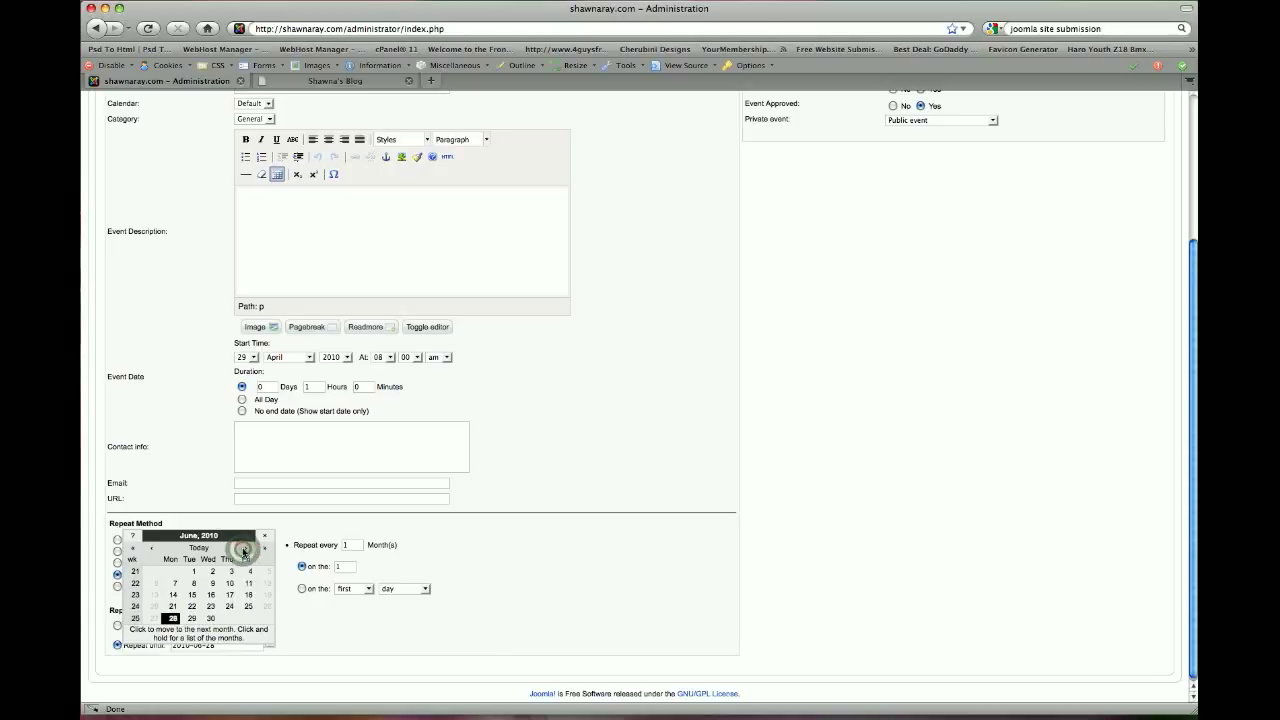
click(243, 549)
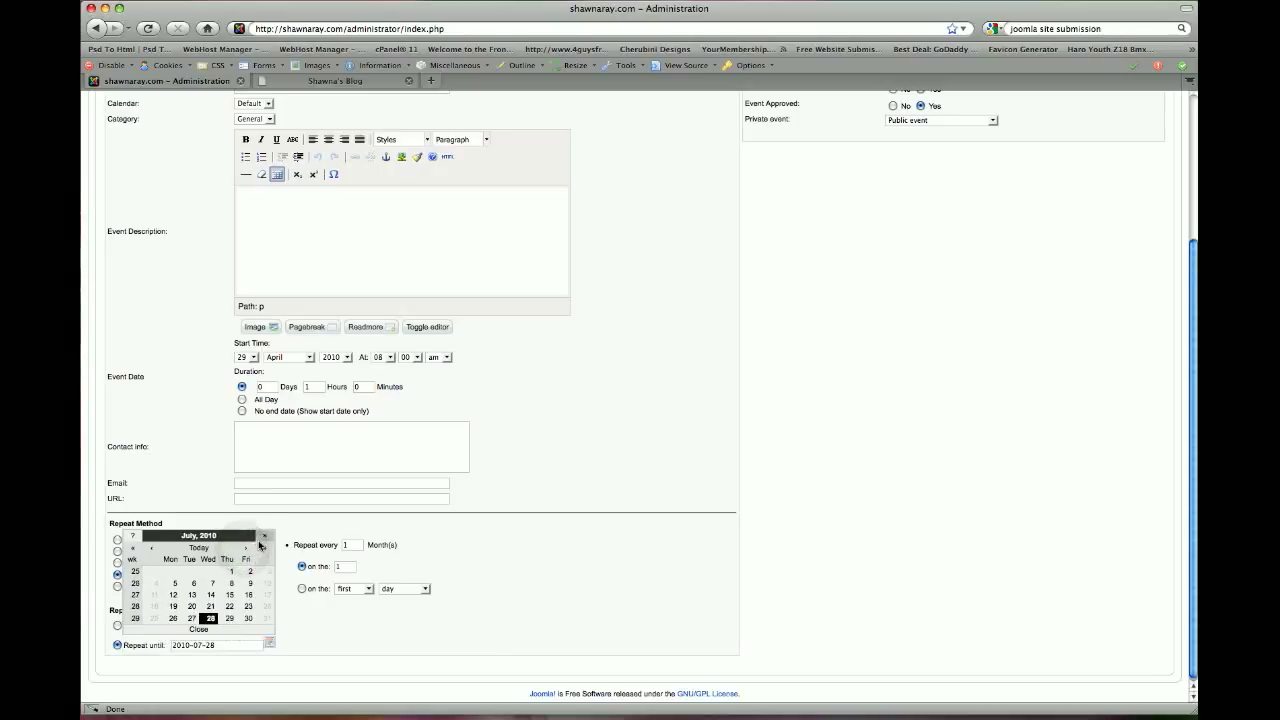
click(261, 538)
scroll(569, 612, up, 4)
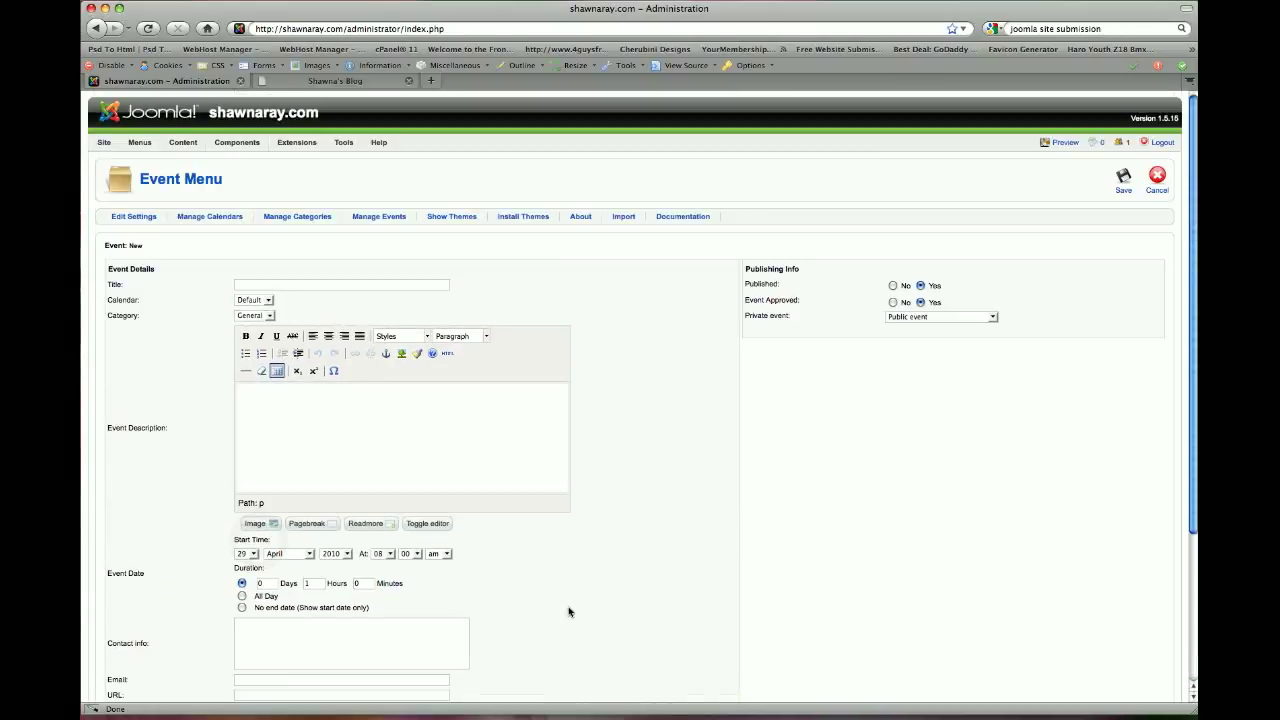
- Cancel the unsaved event from the Event Menu toolbar
click(1157, 180)
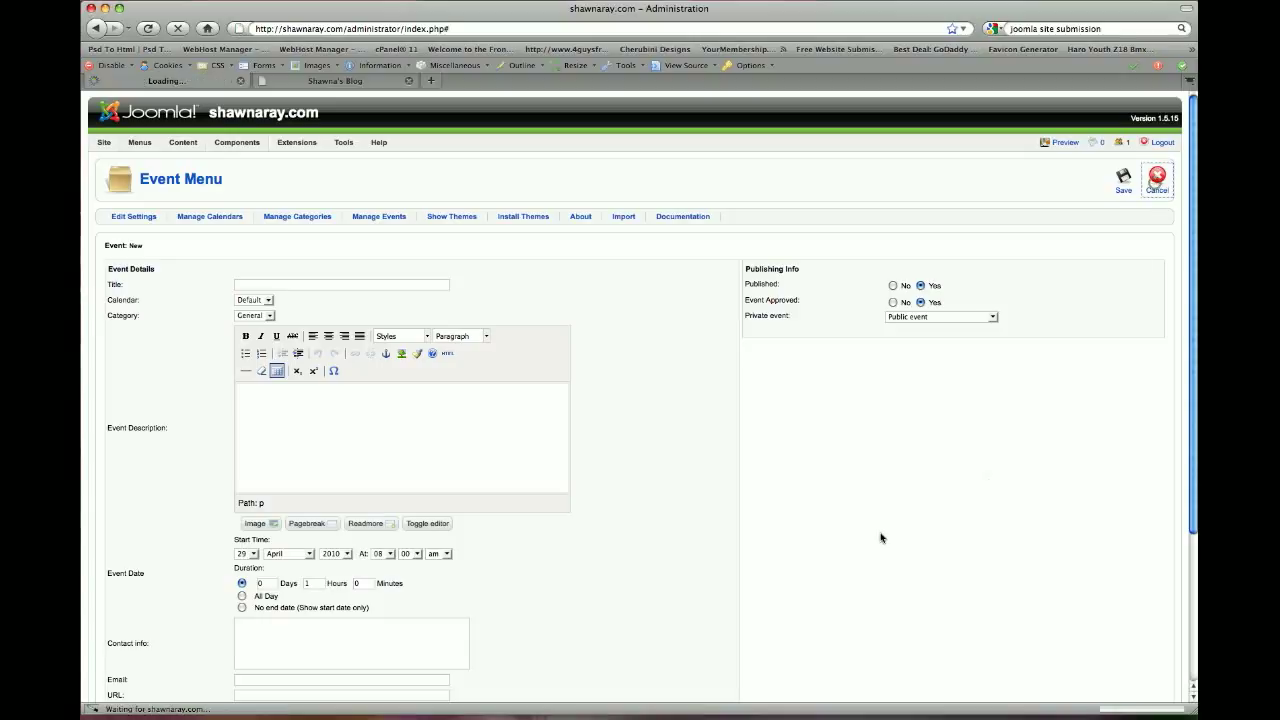